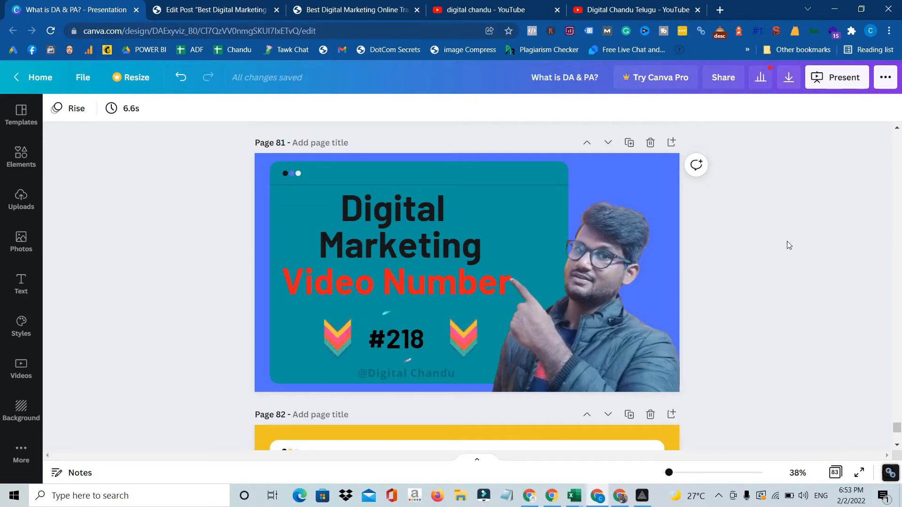
- View page 82 of the presentation, which lists the questions about WordPress patterns
{"action": "scroll", "coordinate": [788, 241], "scroll_direction": "down", "scroll_amount": 4}
{"action": "scroll", "coordinate": [788, 241], "scroll_direction": "down", "scroll_amount": 2}
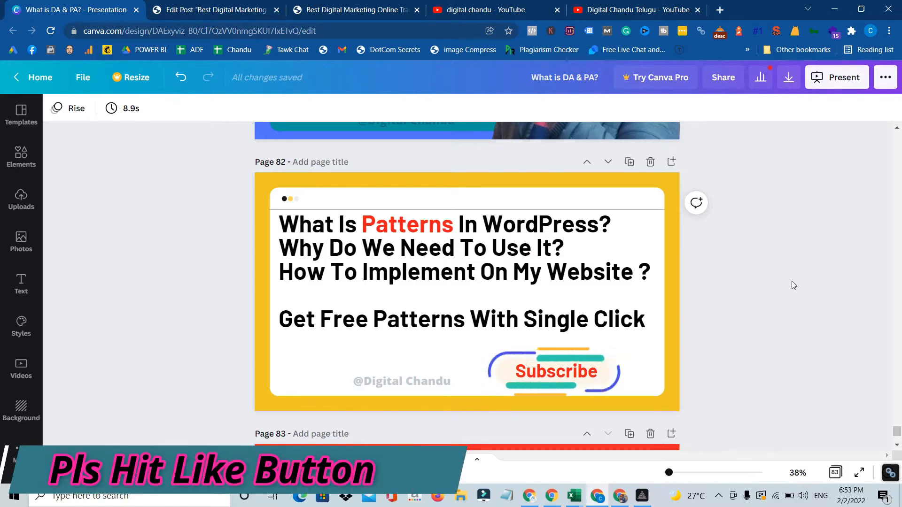
{"action": "left_click", "coordinate": [433, 265]}
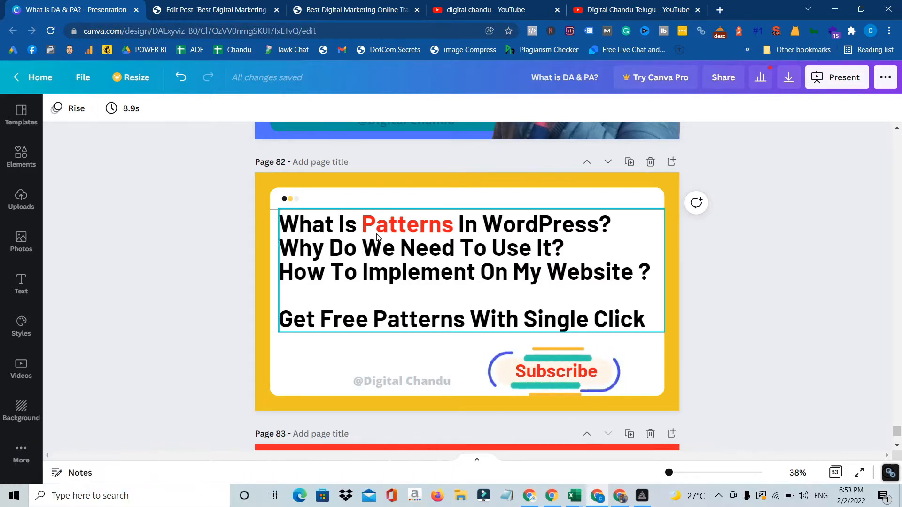
{"action": "left_click", "coordinate": [206, 226]}
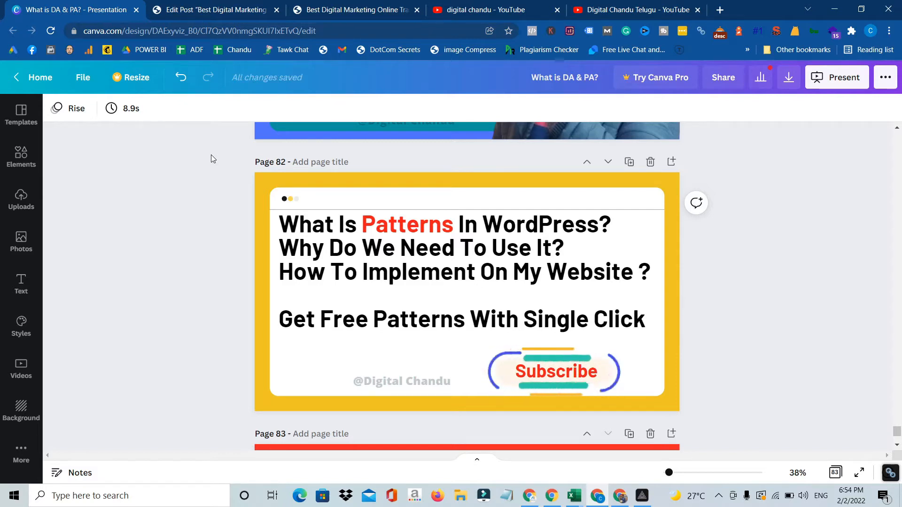
- Open the published digital marketing blog post and examine its plain text sections, from the introduction to the social media and email marketing paragraphs
{"action": "left_click", "coordinate": [334, 4]}
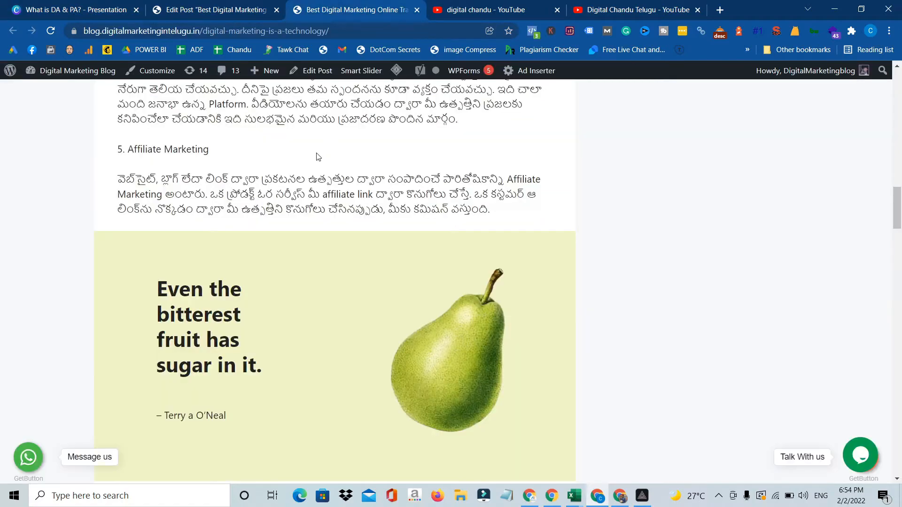
{"action": "scroll", "coordinate": [318, 156], "scroll_direction": "up", "scroll_amount": 20}
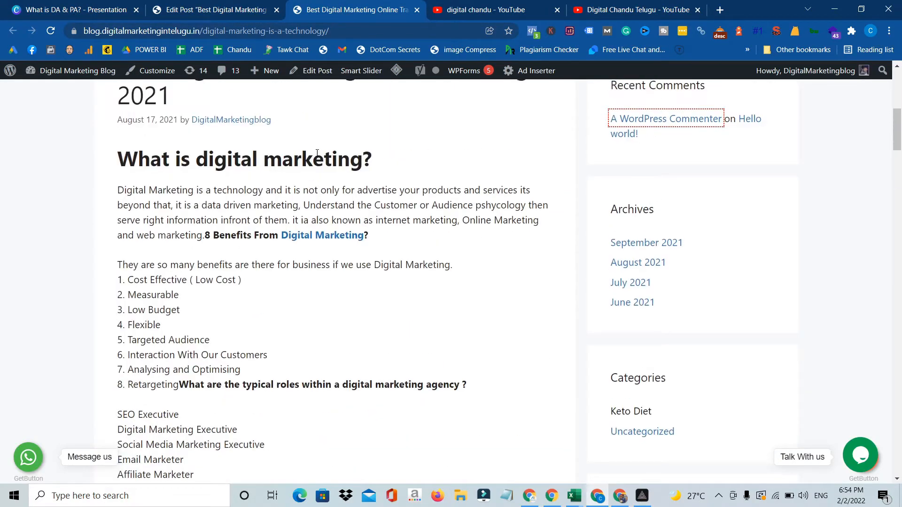
{"action": "scroll", "coordinate": [317, 153], "scroll_direction": "down", "scroll_amount": 1}
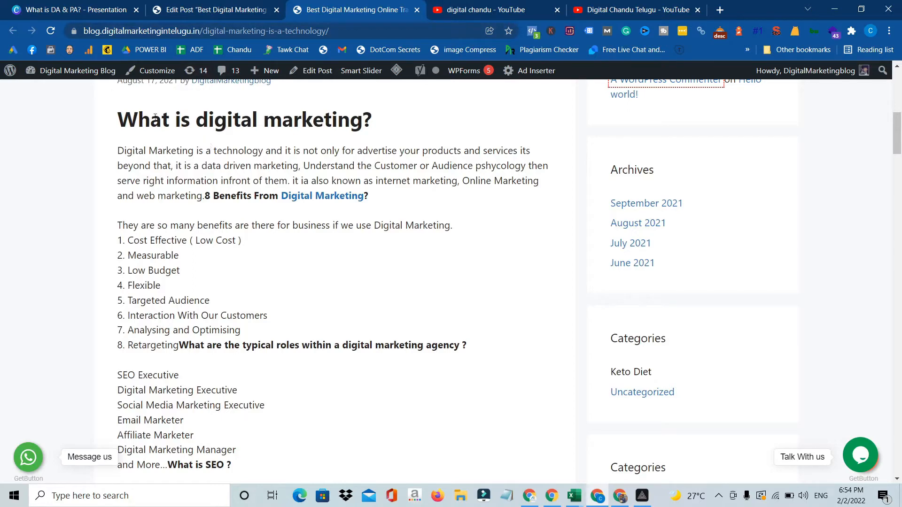
{"action": "scroll", "coordinate": [217, 196], "scroll_direction": "down", "scroll_amount": 3}
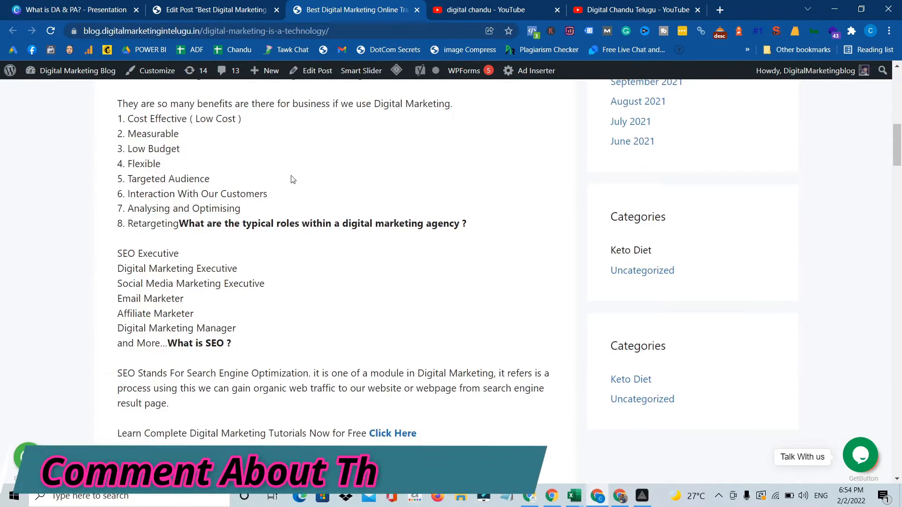
{"action": "scroll", "coordinate": [232, 217], "scroll_direction": "down", "scroll_amount": 2}
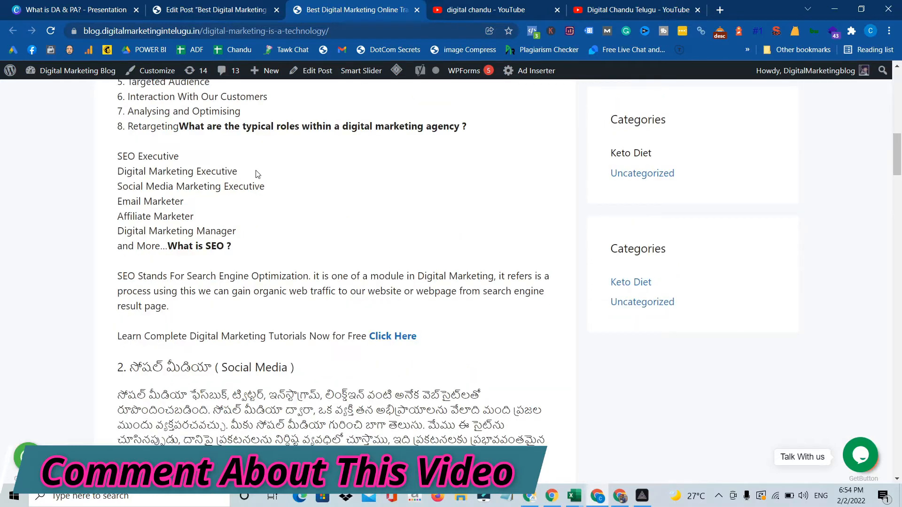
{"action": "scroll", "coordinate": [257, 175], "scroll_direction": "down", "scroll_amount": 2}
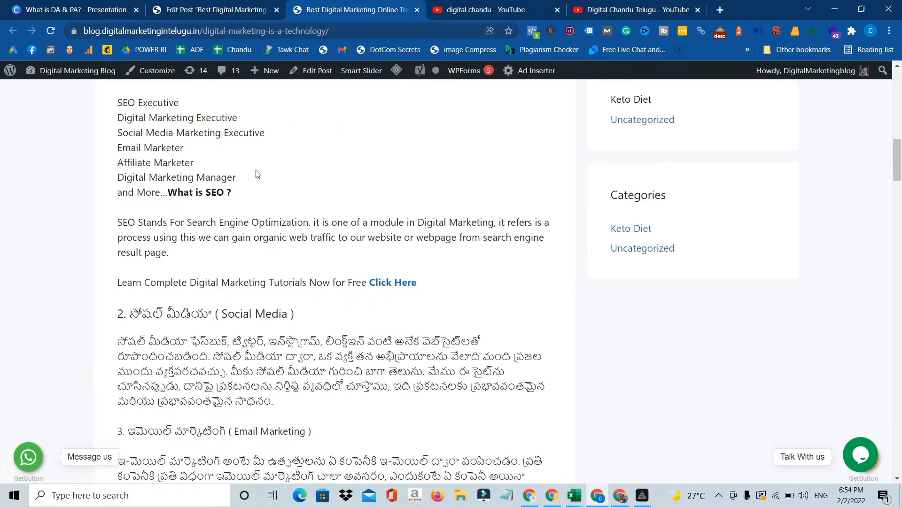
{"action": "scroll", "coordinate": [270, 294], "scroll_direction": "down", "scroll_amount": 3}
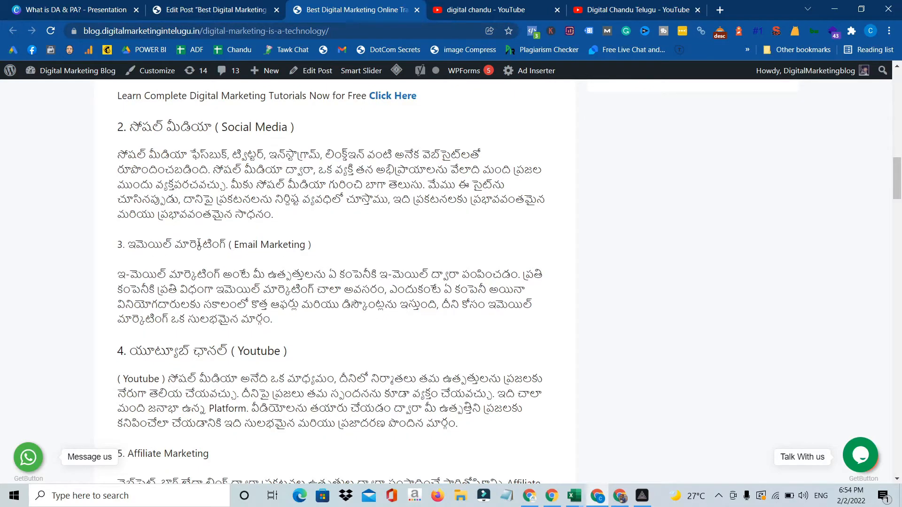
{"action": "scroll", "coordinate": [198, 243], "scroll_direction": "up", "scroll_amount": 5}
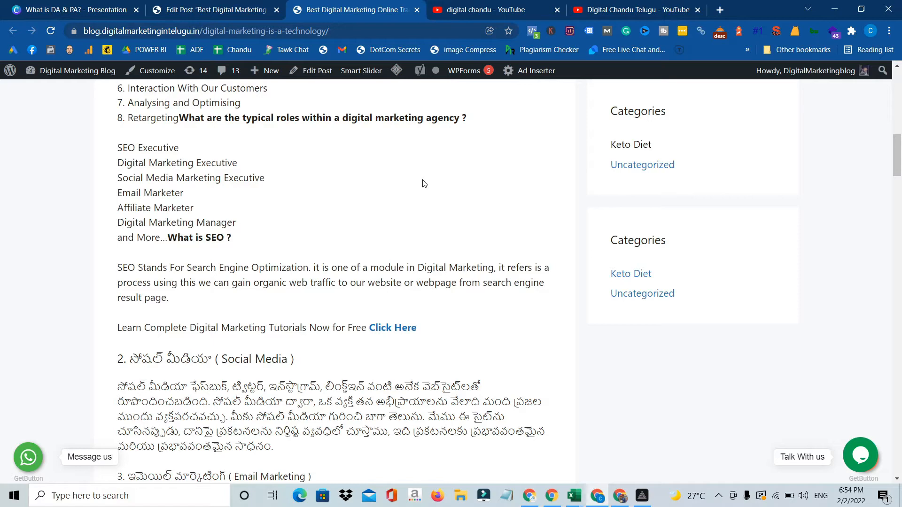
{"action": "scroll", "coordinate": [472, 259], "scroll_direction": "down", "scroll_amount": 3}
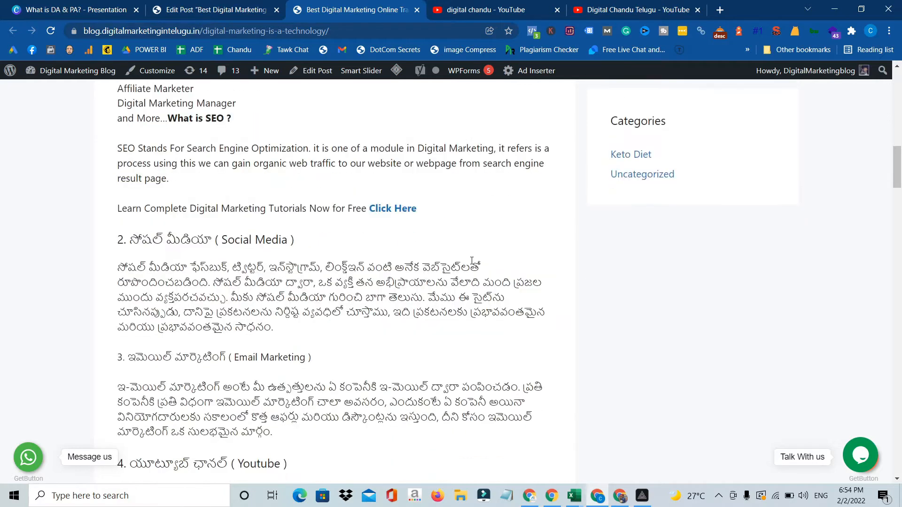
{"action": "scroll", "coordinate": [305, 243], "scroll_direction": "up", "scroll_amount": 4}
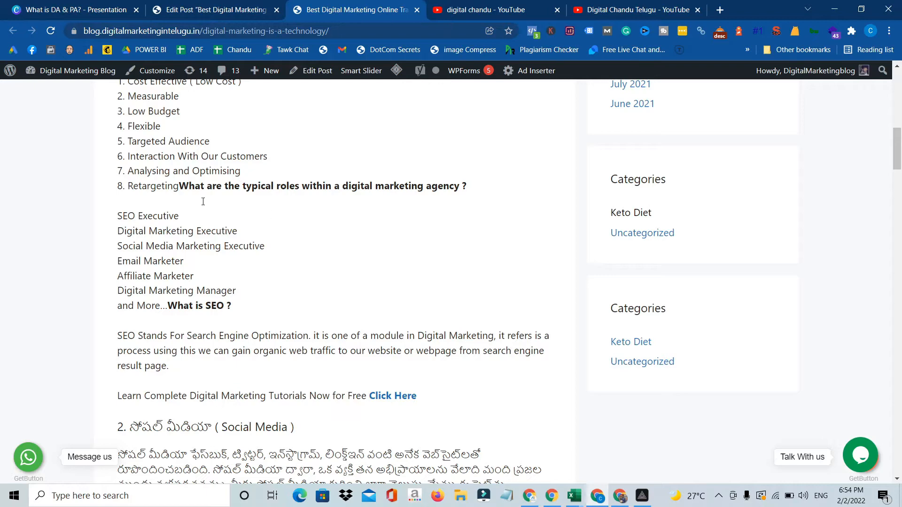
{"action": "scroll", "coordinate": [304, 204], "scroll_direction": "up", "scroll_amount": 4}
{"action": "scroll", "coordinate": [304, 203], "scroll_direction": "down", "scroll_amount": 10}
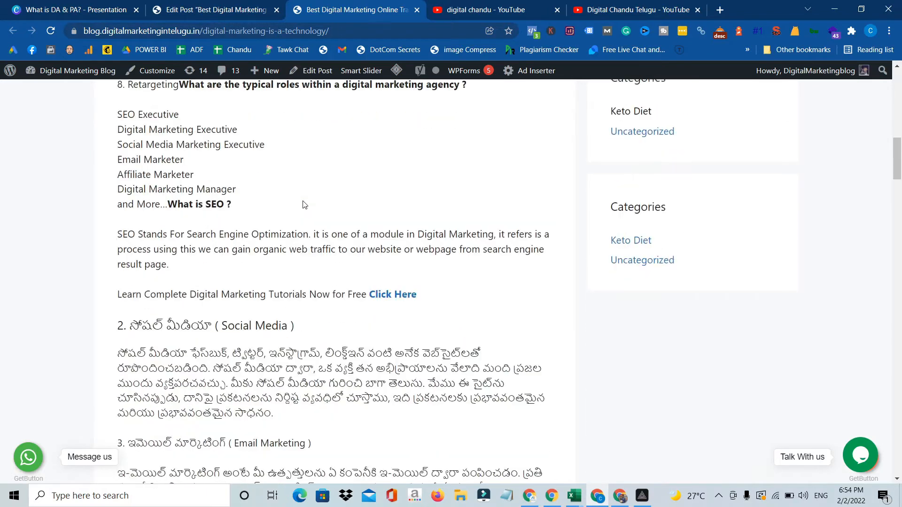
{"action": "scroll", "coordinate": [305, 205], "scroll_direction": "down", "scroll_amount": 1}
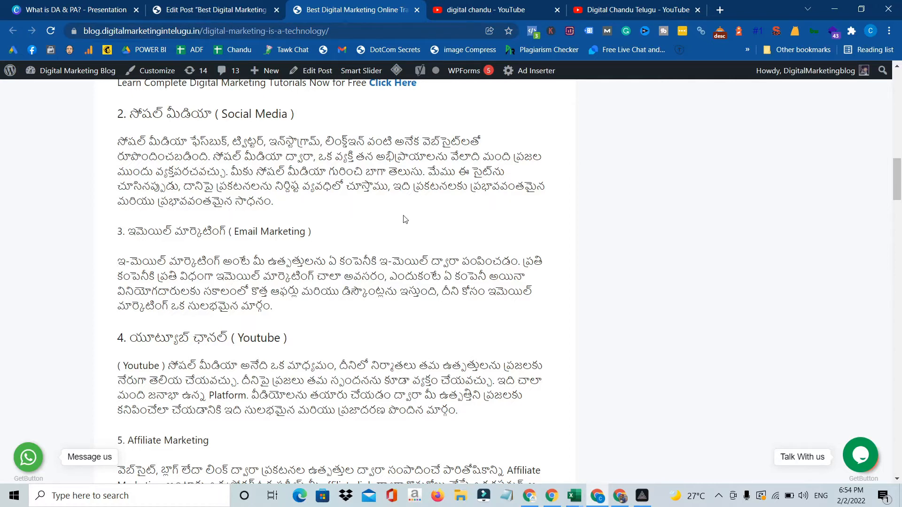
- Examine the quote pattern with the pear image below the Affiliate Marketing section of the published post
{"action": "scroll", "coordinate": [405, 219], "scroll_direction": "down", "scroll_amount": 8}
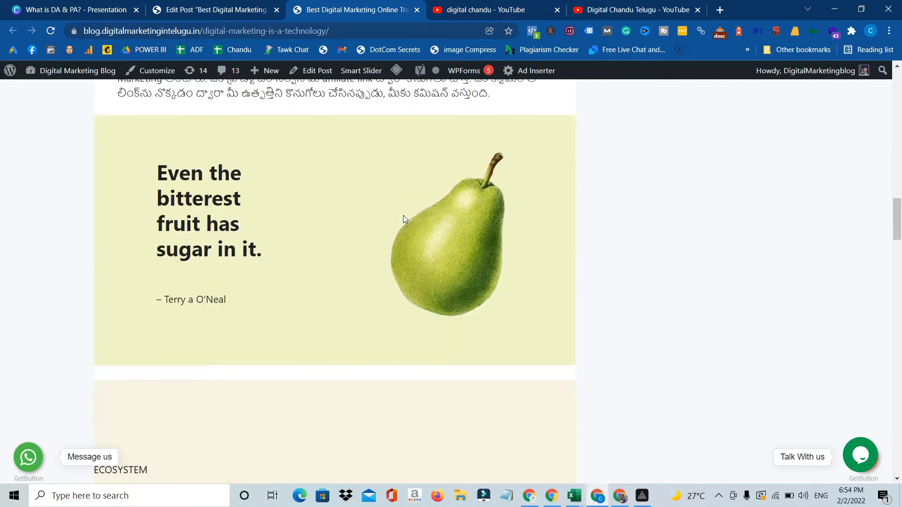
{"action": "scroll", "coordinate": [302, 231], "scroll_direction": "down", "scroll_amount": 2}
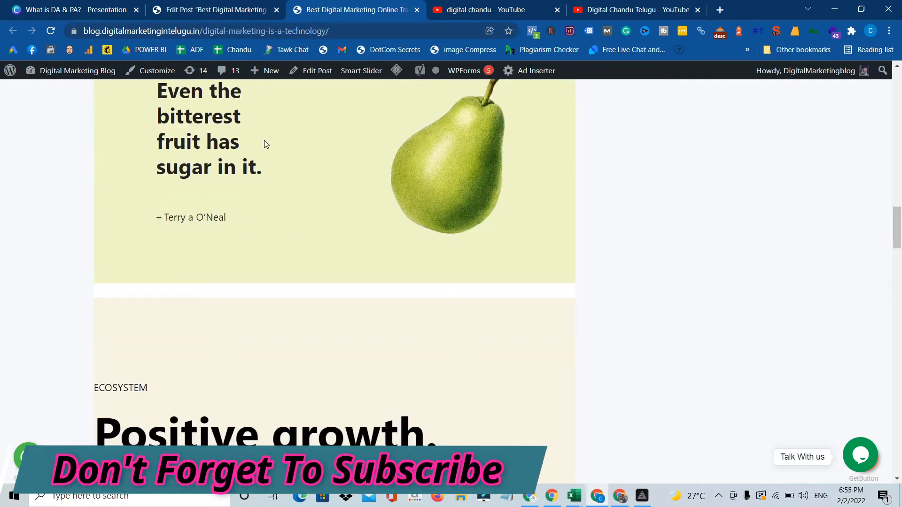
{"action": "scroll", "coordinate": [296, 177], "scroll_direction": "up", "scroll_amount": 3}
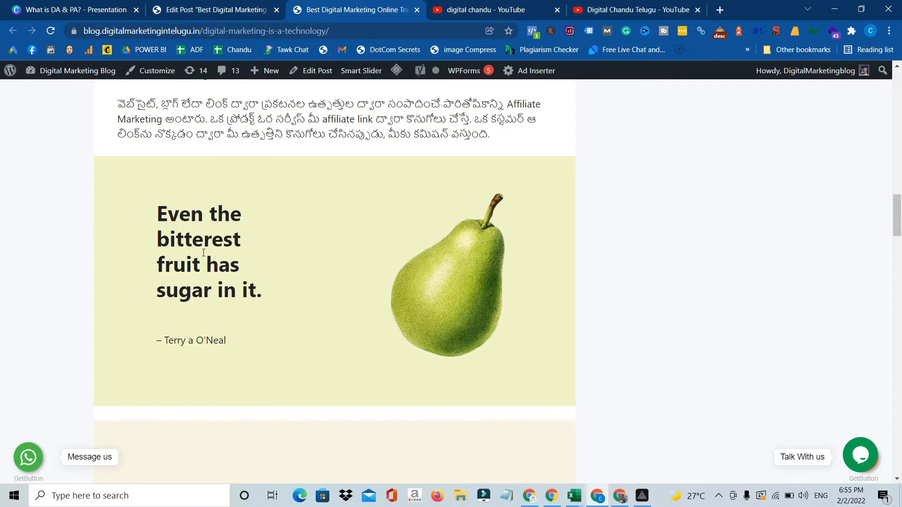
{"action": "scroll", "coordinate": [189, 258], "scroll_direction": "down", "scroll_amount": 2}
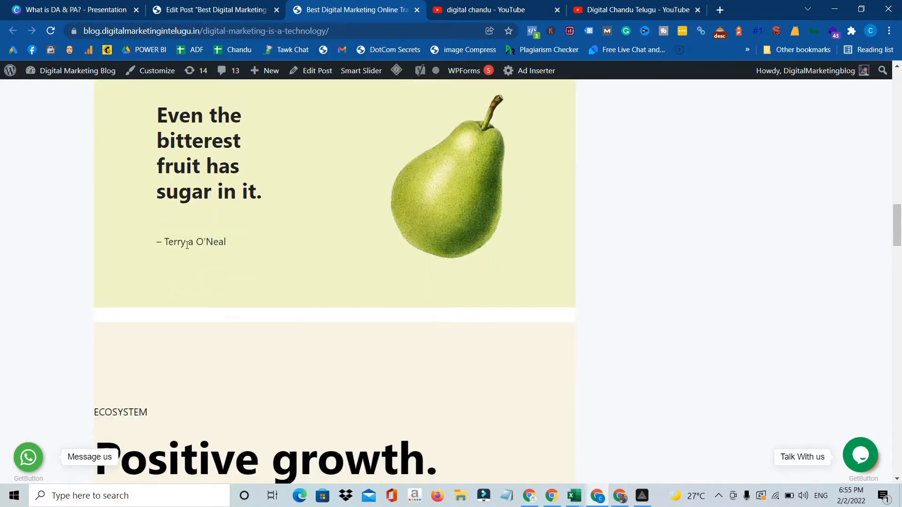
{"action": "scroll", "coordinate": [211, 247], "scroll_direction": "down", "scroll_amount": 1}
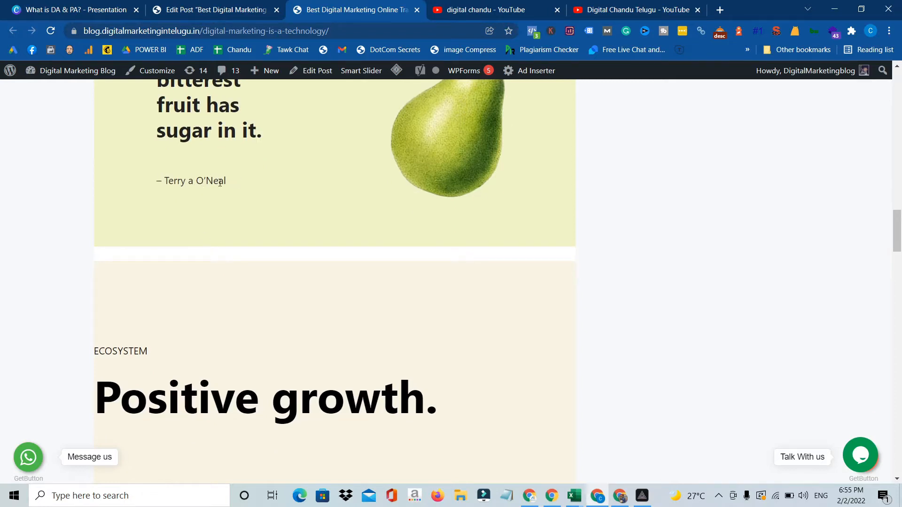
{"action": "scroll", "coordinate": [252, 198], "scroll_direction": "down", "scroll_amount": 3}
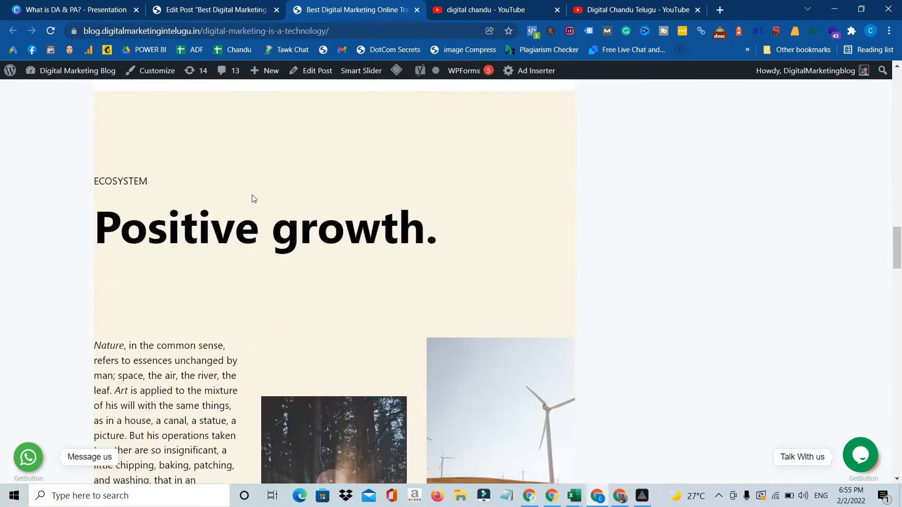
{"action": "scroll", "coordinate": [298, 264], "scroll_direction": "up", "scroll_amount": 3}
{"action": "scroll", "coordinate": [282, 278], "scroll_direction": "up", "scroll_amount": 4}
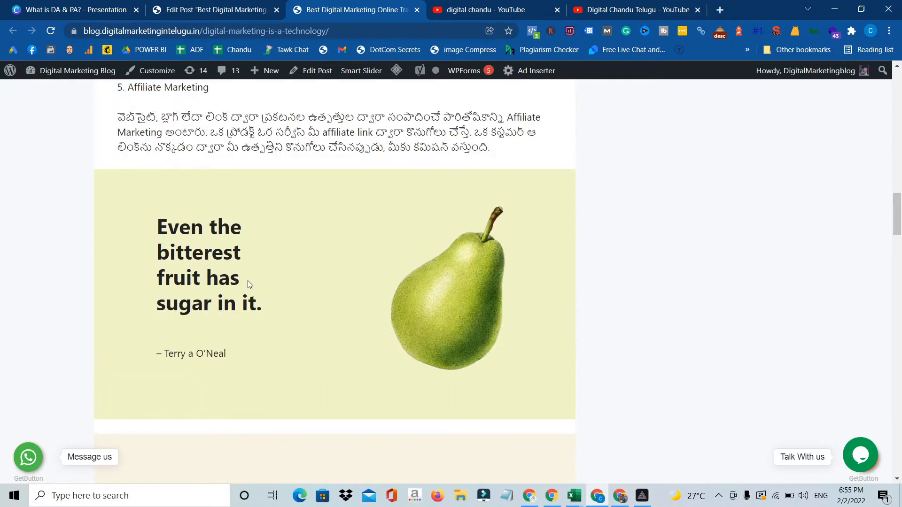
- Examine the Ecosystem "Positive growth." pattern in the published post, including its text columns and the forest, wind turbine and coast images
{"action": "scroll", "coordinate": [274, 294], "scroll_direction": "down", "scroll_amount": 7}
{"action": "scroll", "coordinate": [278, 251], "scroll_direction": "down", "scroll_amount": 10}
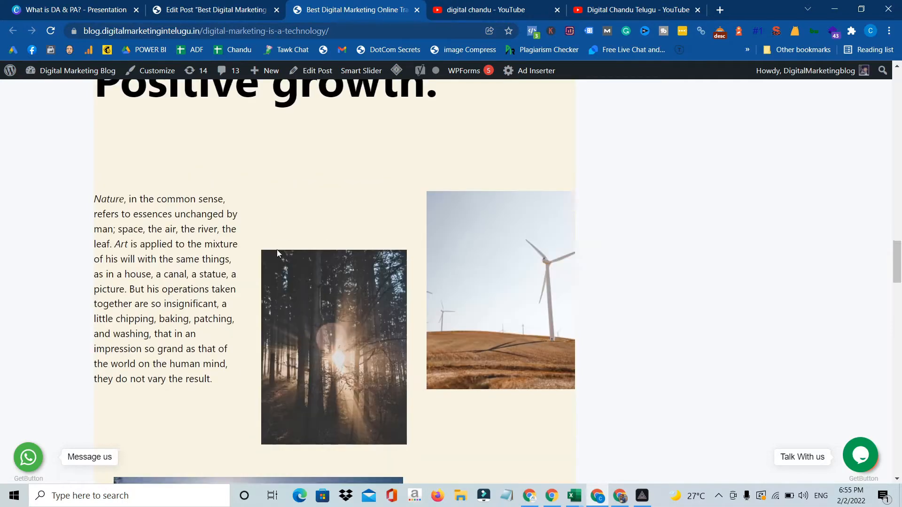
{"action": "scroll", "coordinate": [278, 254], "scroll_direction": "up", "scroll_amount": 10}
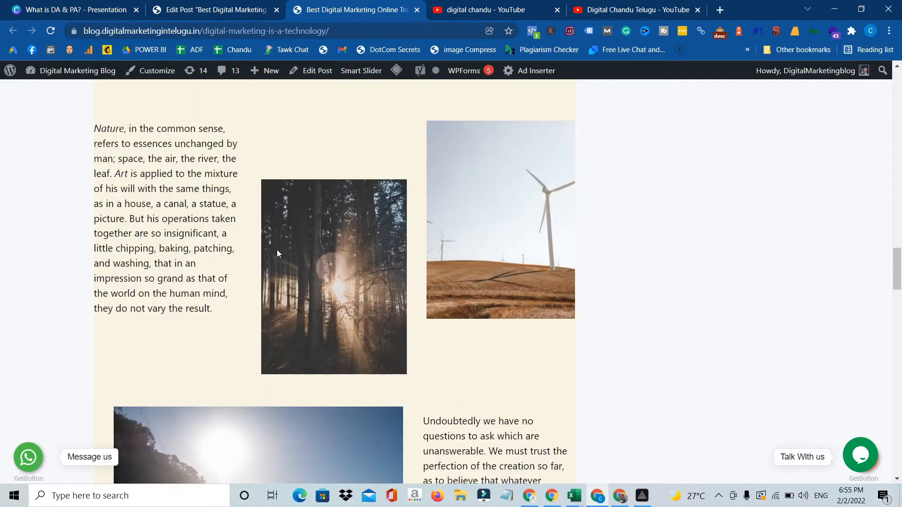
{"action": "scroll", "coordinate": [278, 254], "scroll_direction": "up", "scroll_amount": 3}
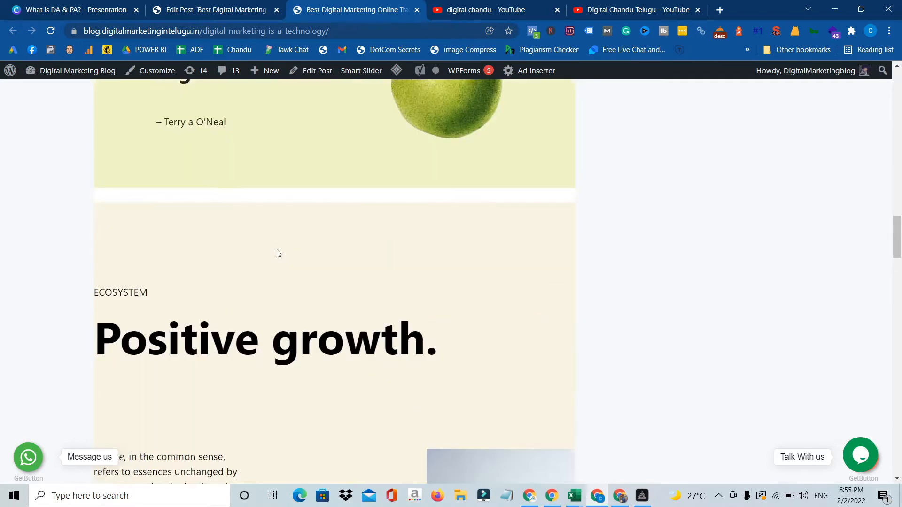
{"action": "scroll", "coordinate": [277, 297], "scroll_direction": "down", "scroll_amount": 3}
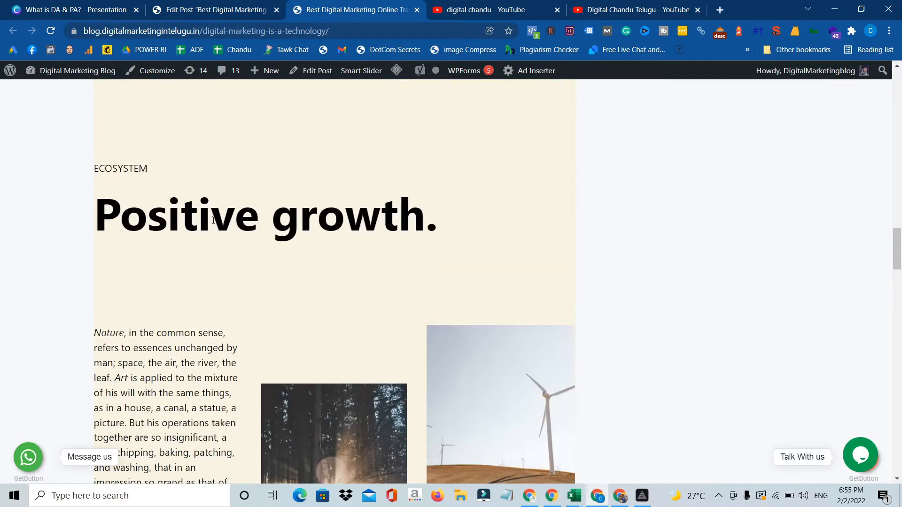
{"action": "scroll", "coordinate": [265, 237], "scroll_direction": "down", "scroll_amount": 4}
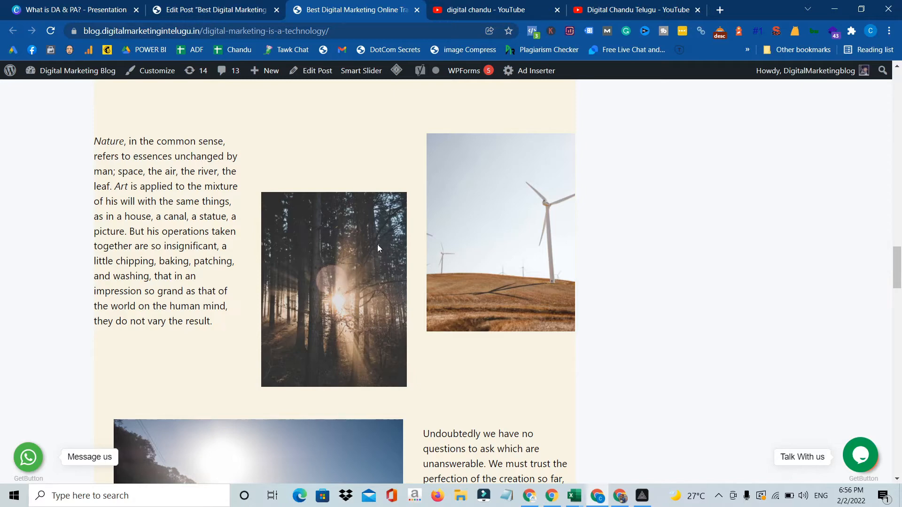
{"action": "scroll", "coordinate": [378, 248], "scroll_direction": "down", "scroll_amount": 6}
{"action": "scroll", "coordinate": [401, 228], "scroll_direction": "up", "scroll_amount": 2}
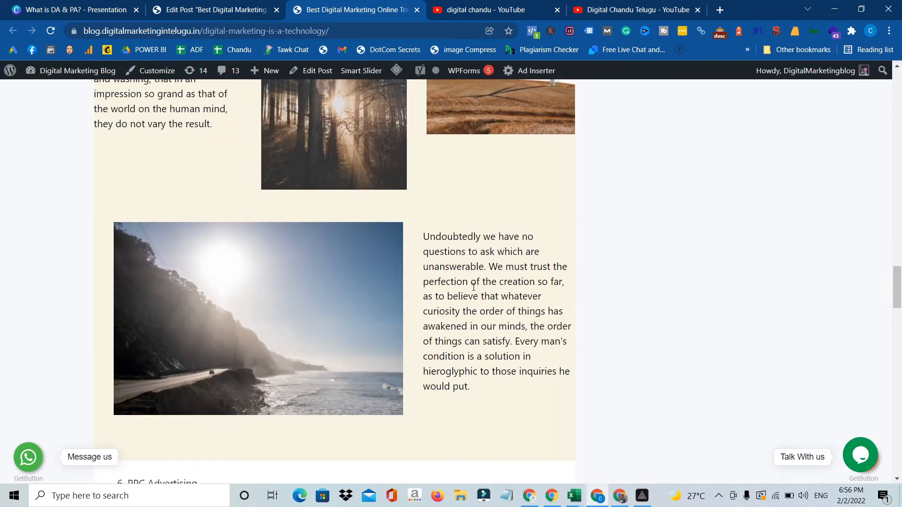
{"action": "scroll", "coordinate": [452, 276], "scroll_direction": "up", "scroll_amount": 12}
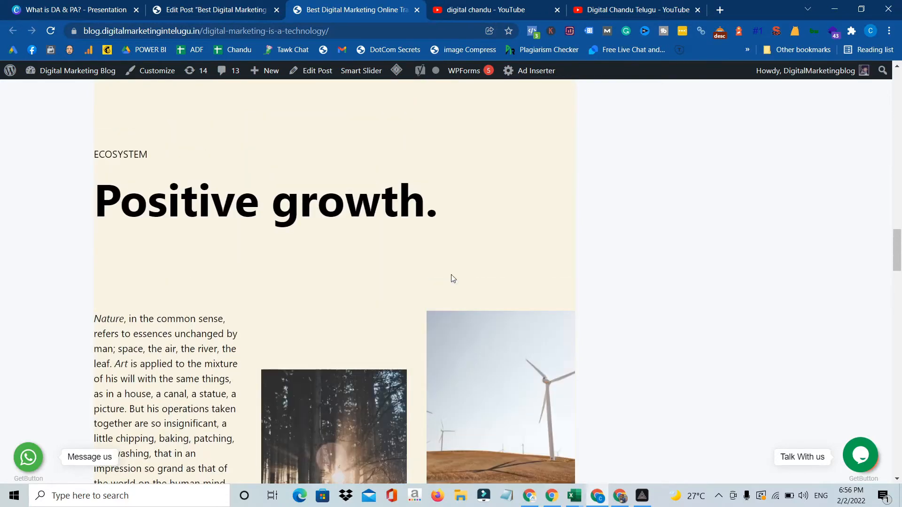
{"action": "scroll", "coordinate": [451, 275], "scroll_direction": "down", "scroll_amount": 11}
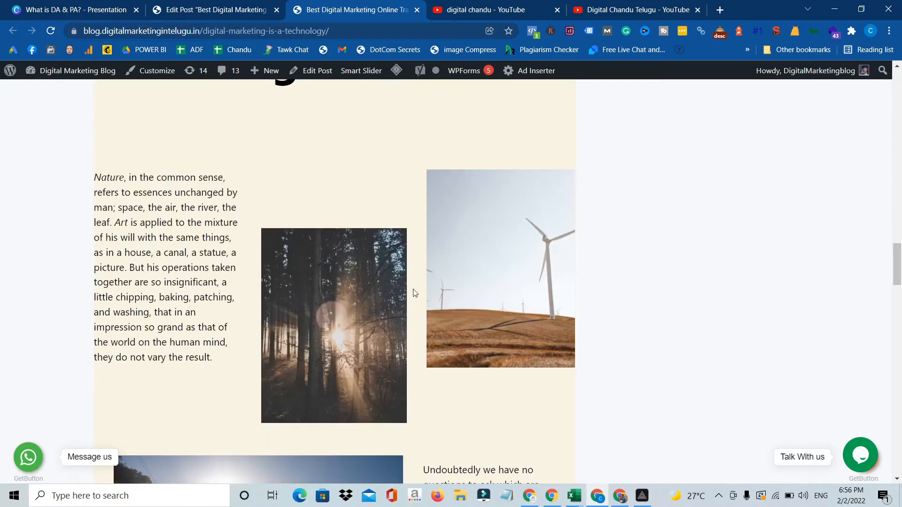
{"action": "scroll", "coordinate": [414, 293], "scroll_direction": "up", "scroll_amount": 4}
{"action": "scroll", "coordinate": [415, 294], "scroll_direction": "up", "scroll_amount": 2}
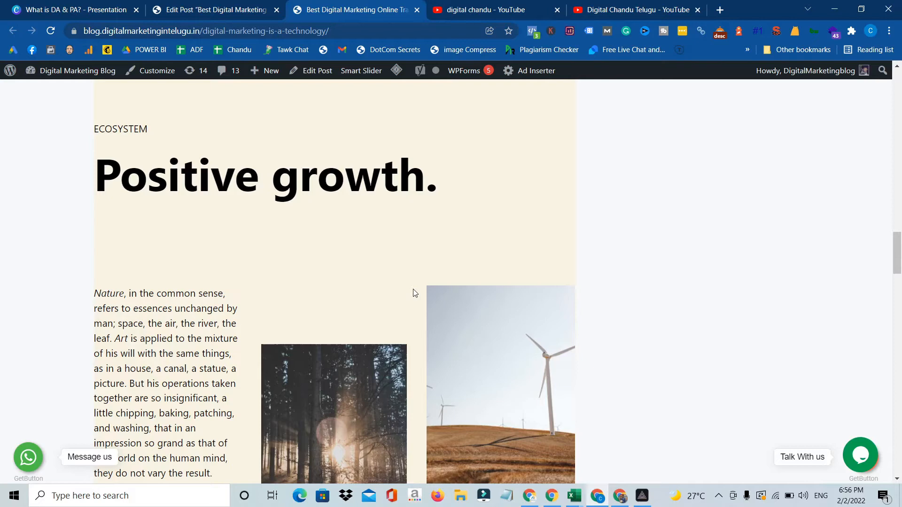
{"action": "scroll", "coordinate": [413, 291], "scroll_direction": "up", "scroll_amount": 5}
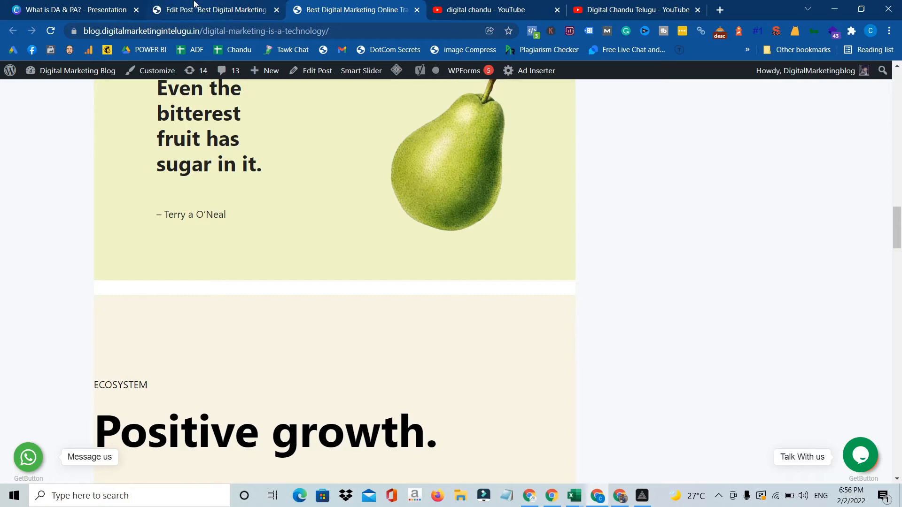
- Close the block inserter in the WordPress editor for this post, look over the post's opening content, and return to the published post
{"action": "left_click", "coordinate": [194, 4]}
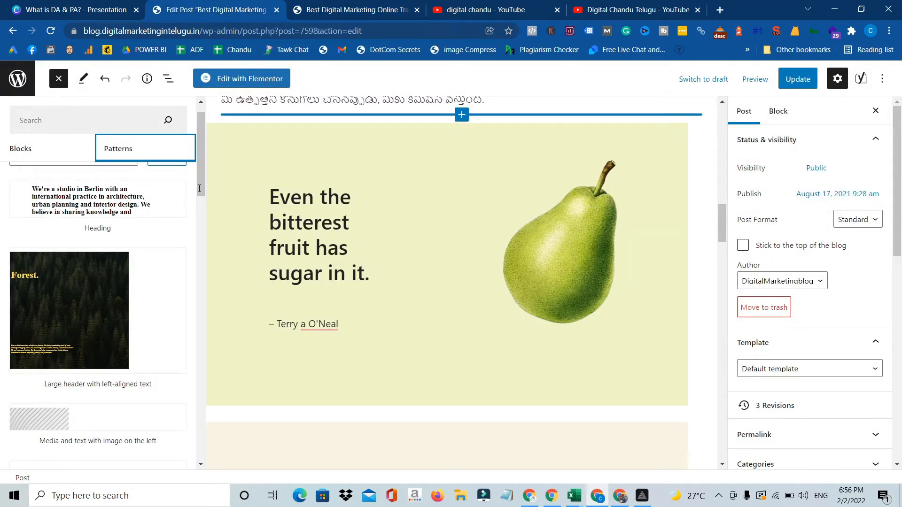
{"action": "left_click", "coordinate": [58, 78]}
{"action": "scroll", "coordinate": [333, 215], "scroll_direction": "up", "scroll_amount": 16}
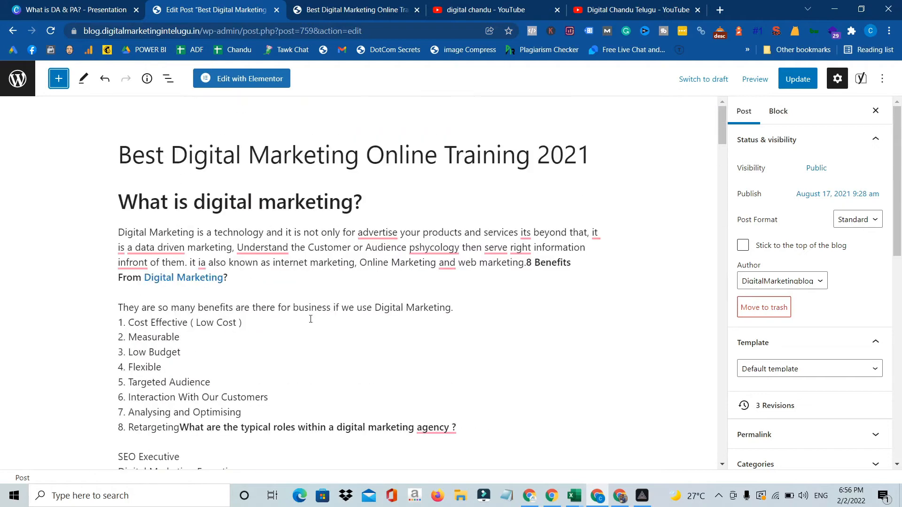
{"action": "scroll", "coordinate": [275, 320], "scroll_direction": "down", "scroll_amount": 5}
{"action": "left_click", "coordinate": [370, 7]}
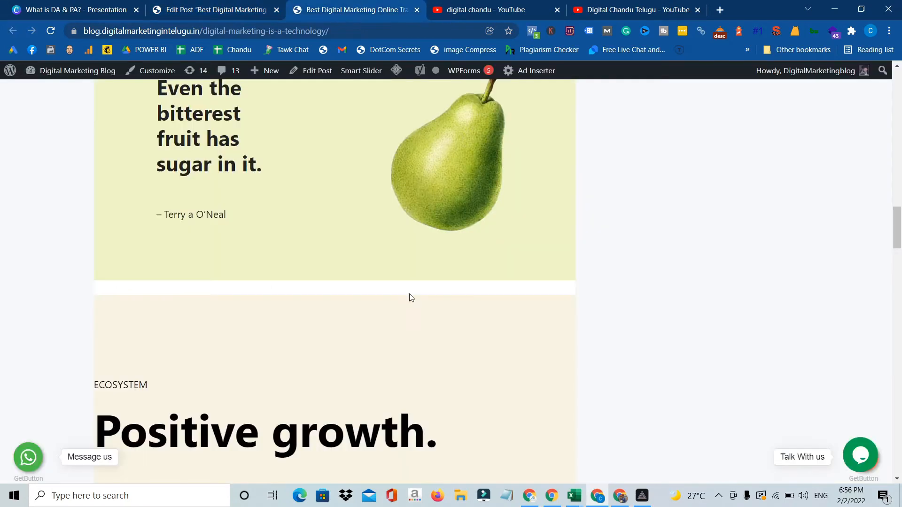
- Look over the post in the WordPress editor down to Affiliate Marketing, and view the "Thanks For Your Support" slide in the Canva presentation
{"action": "left_click", "coordinate": [242, 7]}
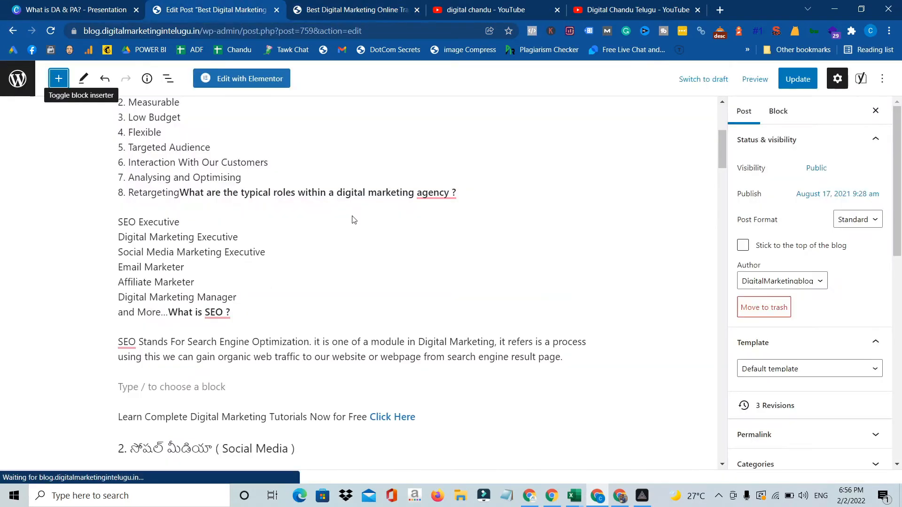
{"action": "scroll", "coordinate": [307, 242], "scroll_direction": "down", "scroll_amount": 10}
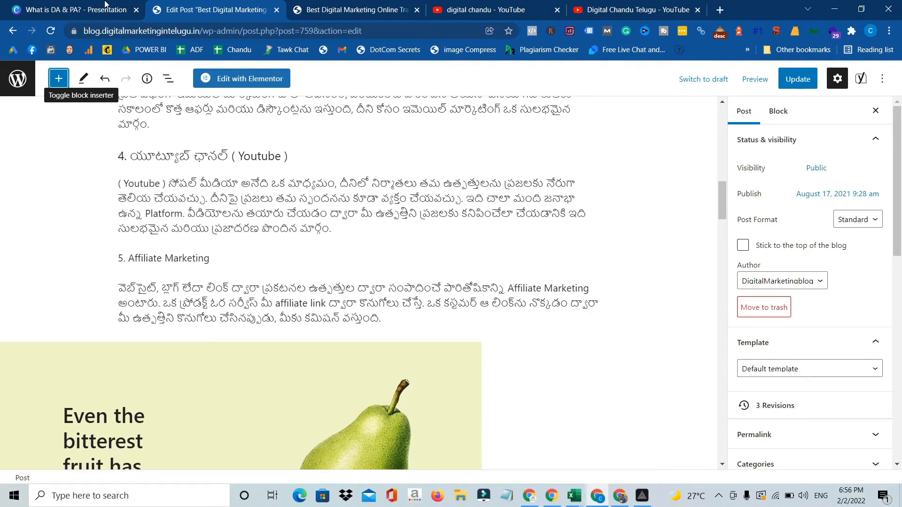
{"action": "left_click", "coordinate": [65, 6]}
{"action": "scroll", "coordinate": [410, 270], "scroll_direction": "down", "scroll_amount": 5}
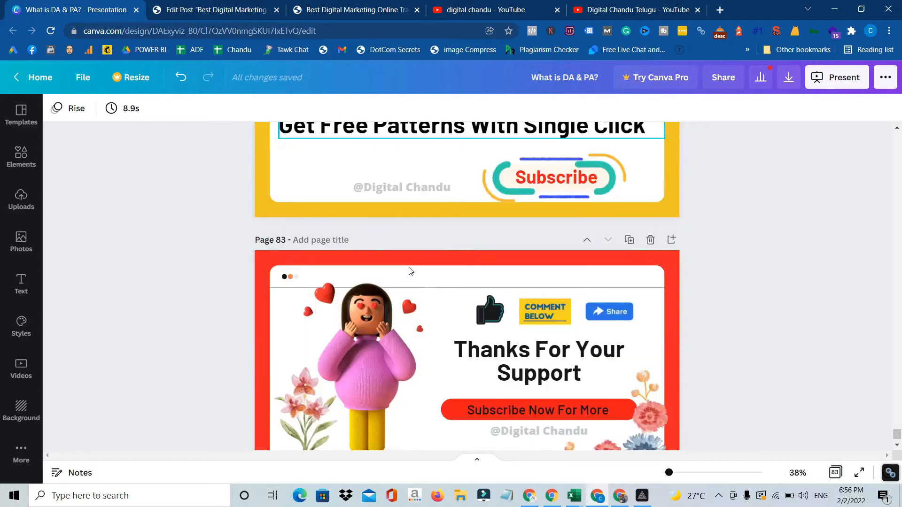
{"action": "scroll", "coordinate": [409, 270], "scroll_direction": "down", "scroll_amount": 1}
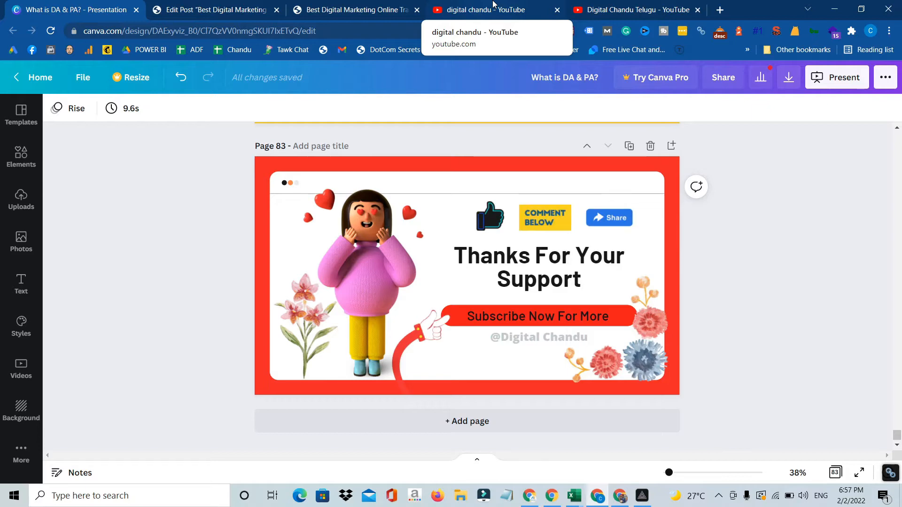
- View the "digital chandu" YouTube search results and the playlists of the Digital Chandu Telugu channel
{"action": "left_click", "coordinate": [238, 9]}
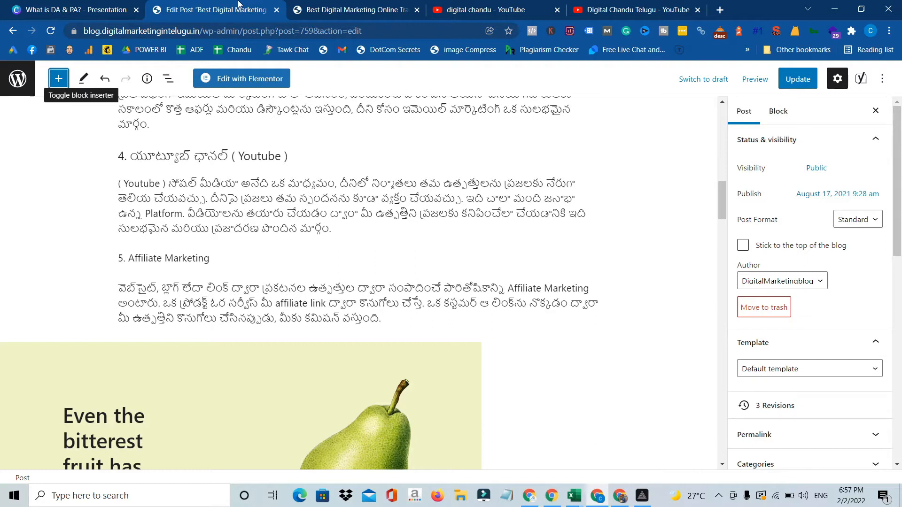
{"action": "left_click", "coordinate": [512, 5]}
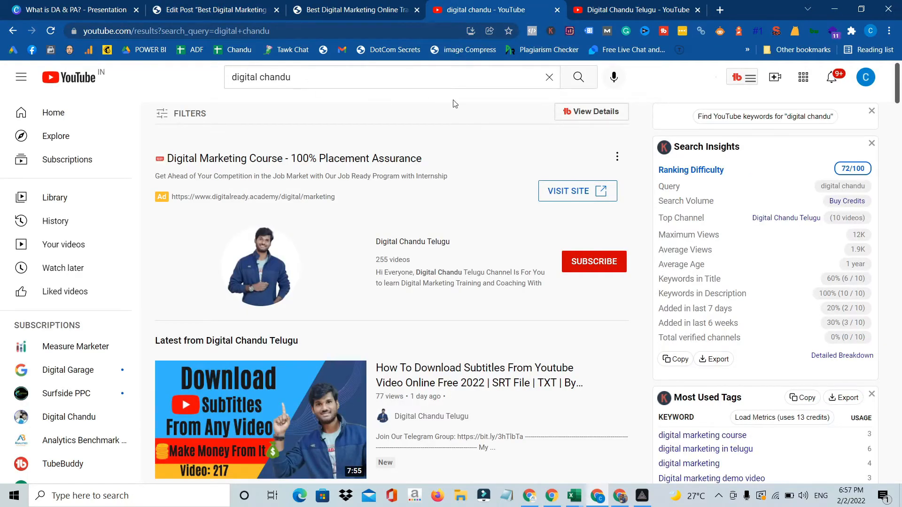
{"action": "left_click", "coordinate": [598, 5]}
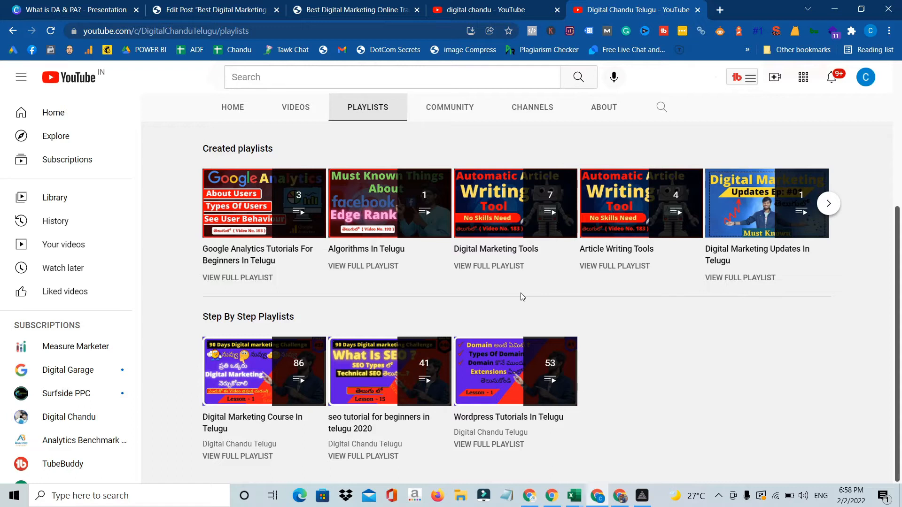
{"action": "mouse_move", "coordinate": [376, 369]}
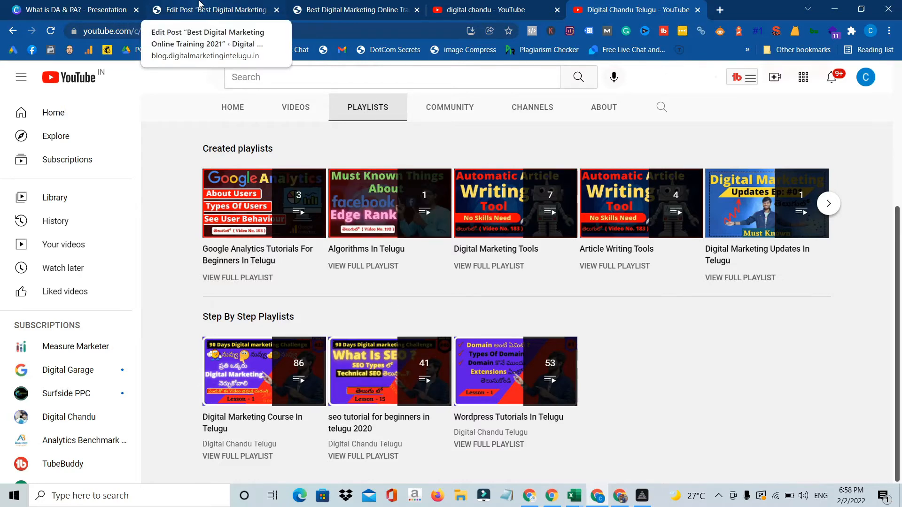
- Return to the post in the WordPress editor and add an empty paragraph below the Email Marketing text
{"action": "left_click", "coordinate": [200, 5]}
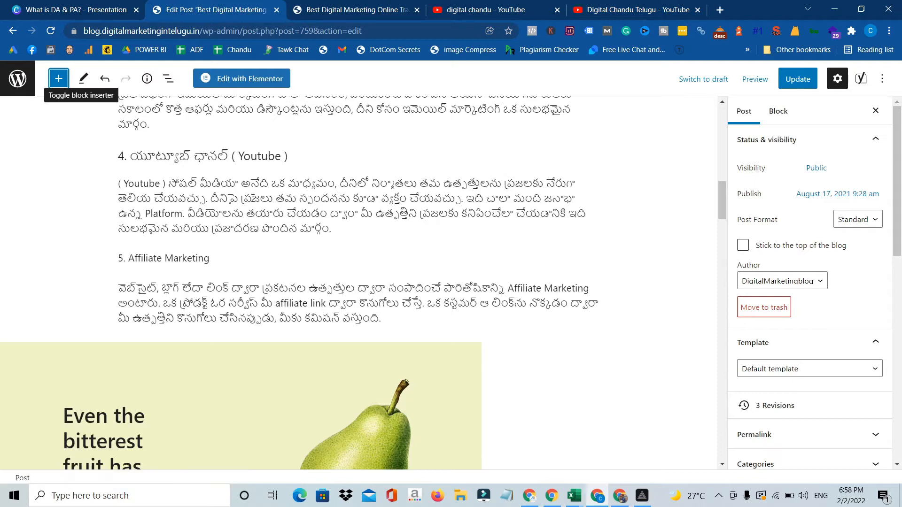
{"action": "scroll", "coordinate": [253, 198], "scroll_direction": "up", "scroll_amount": 10}
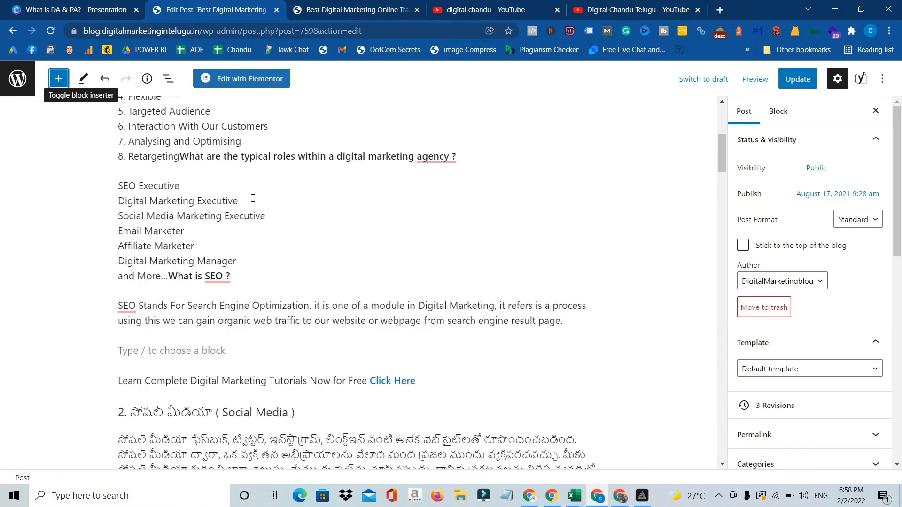
{"action": "scroll", "coordinate": [253, 199], "scroll_direction": "up", "scroll_amount": 5}
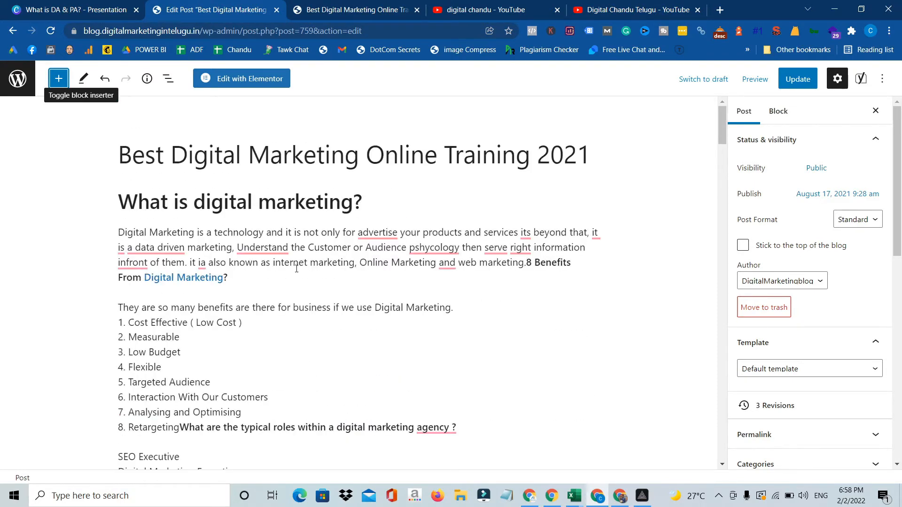
{"action": "scroll", "coordinate": [297, 268], "scroll_direction": "down", "scroll_amount": 15}
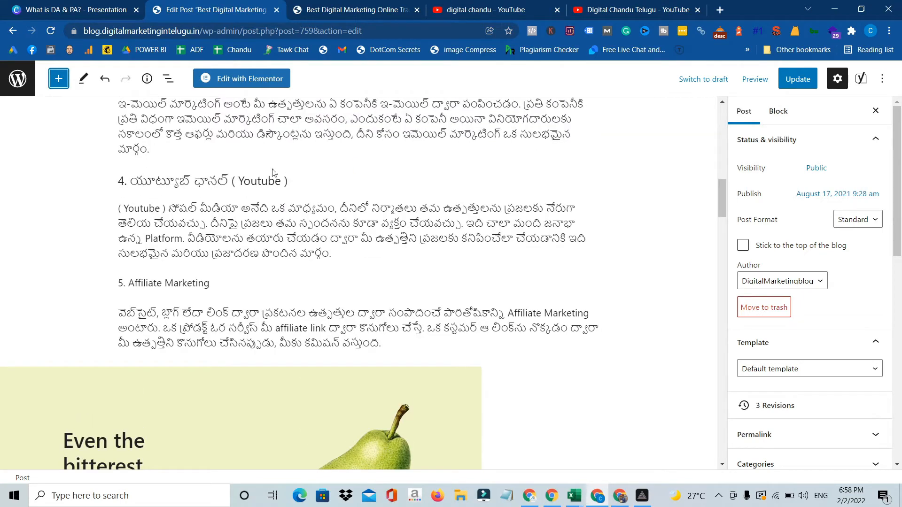
{"action": "left_click", "coordinate": [178, 149]}
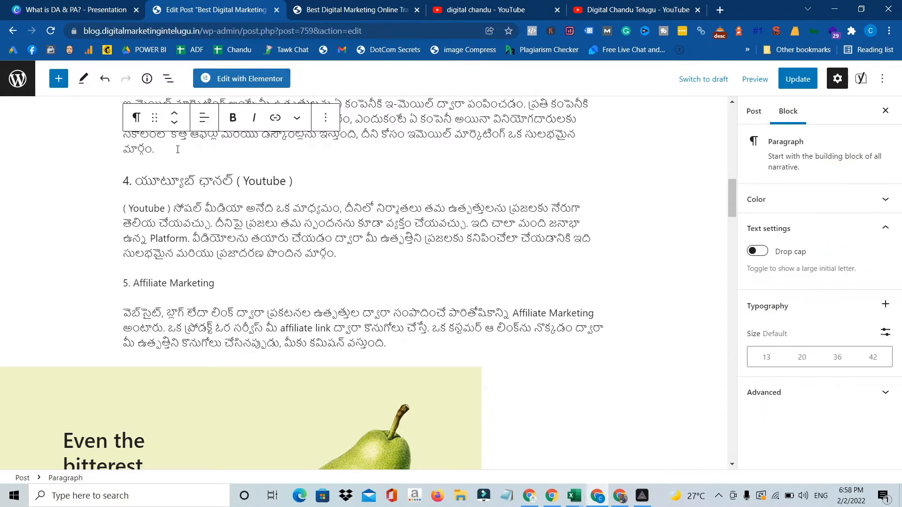
{"action": "key", "text": "Return"}
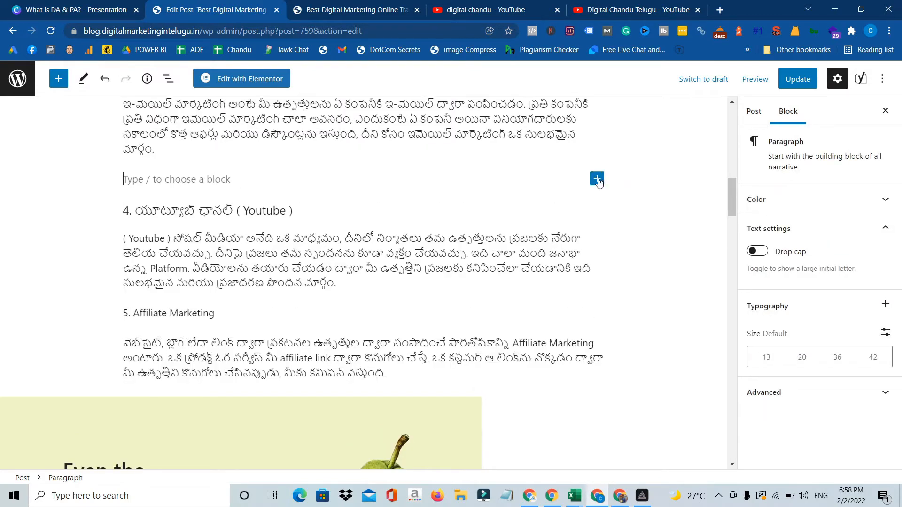
- Browse the full block library from the empty paragraph, including the Design blocks, and close it
{"action": "left_click", "coordinate": [598, 180]}
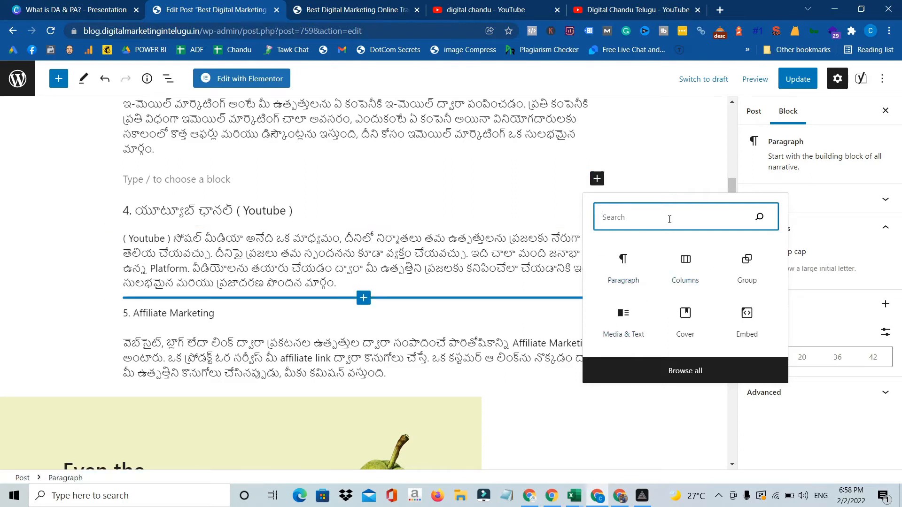
{"action": "left_click", "coordinate": [685, 372]}
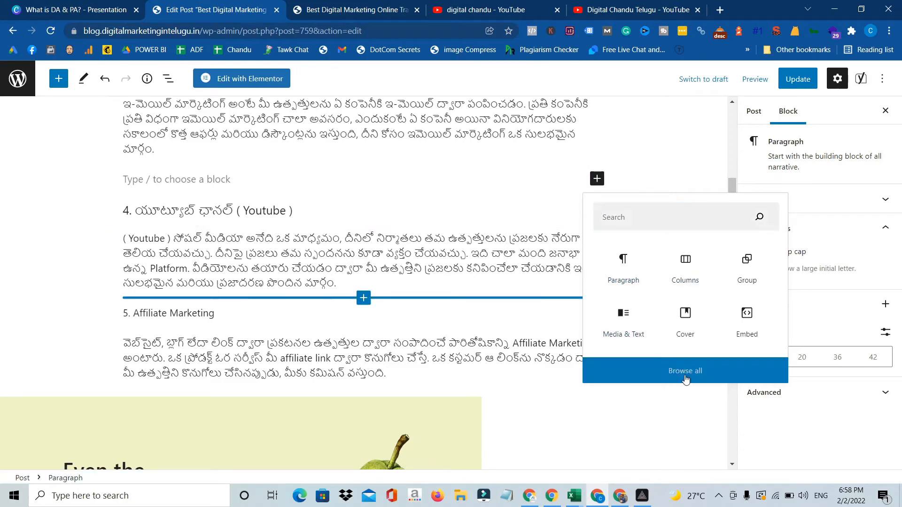
{"action": "scroll", "coordinate": [92, 297], "scroll_direction": "down", "scroll_amount": 10}
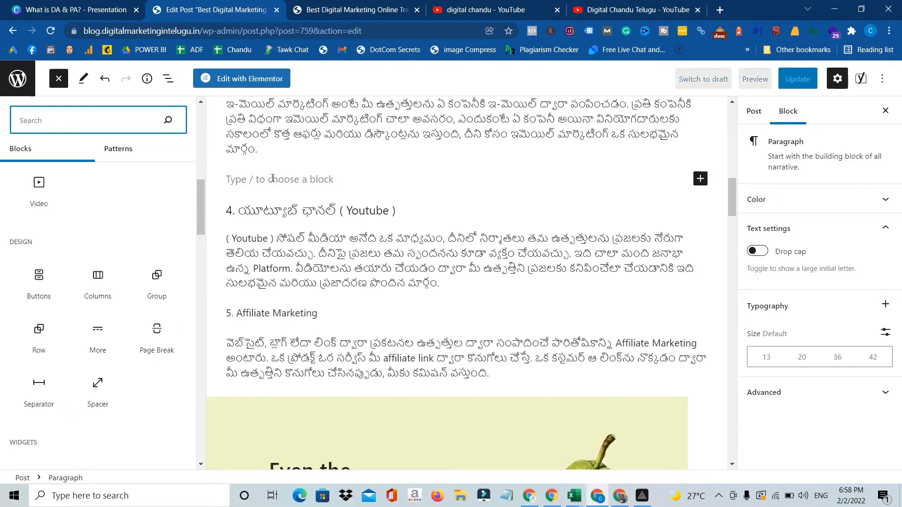
{"action": "key", "text": "Escape"}
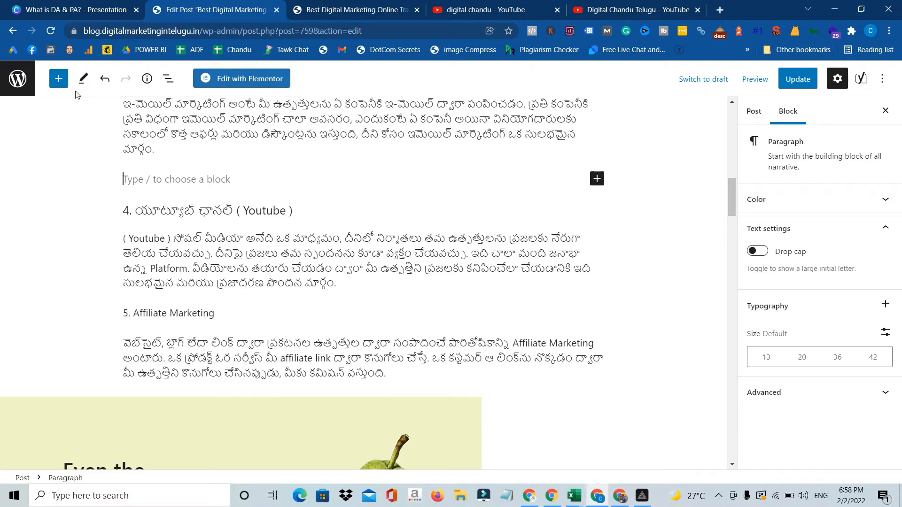
- Insert the featured "Three columns of text" pattern at the empty paragraph between the Email Marketing and Youtube sections
{"action": "left_click", "coordinate": [58, 79]}
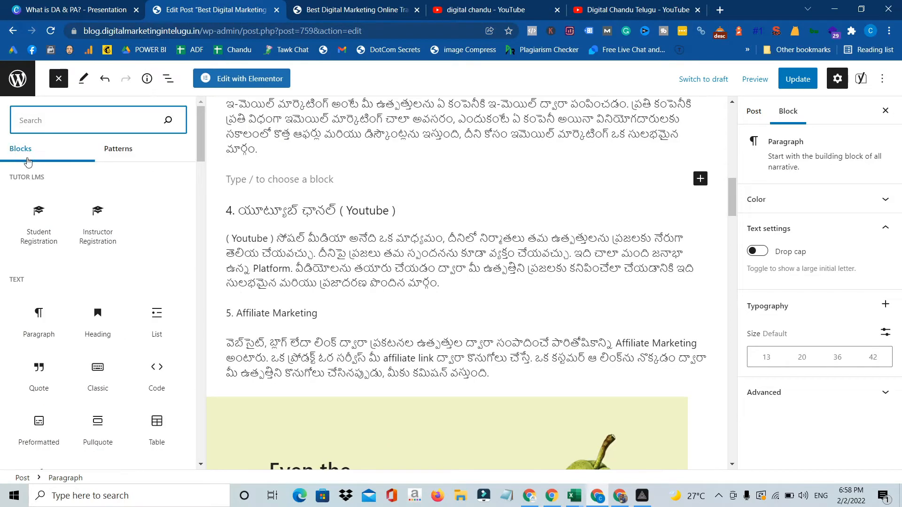
{"action": "mouse_move", "coordinate": [87, 321]}
{"action": "left_click", "coordinate": [125, 152]}
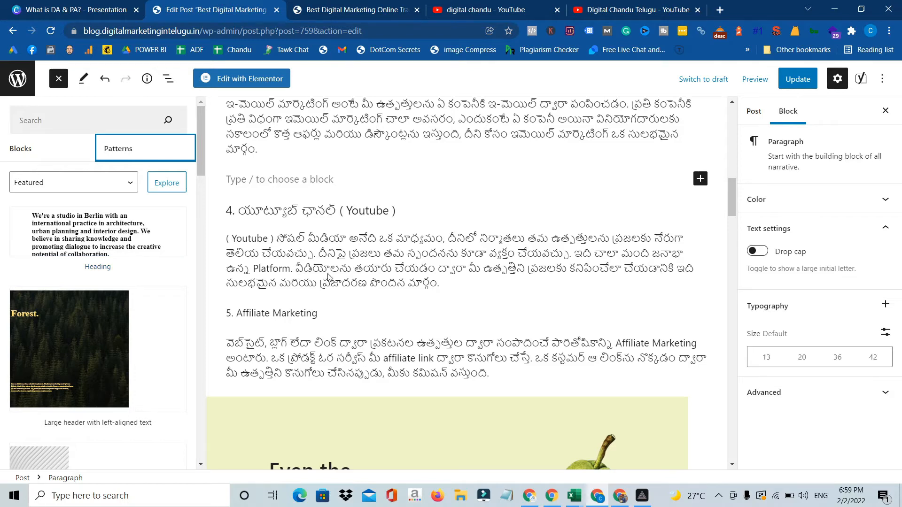
{"action": "scroll", "coordinate": [329, 277], "scroll_direction": "down", "scroll_amount": 1}
{"action": "scroll", "coordinate": [329, 278], "scroll_direction": "up", "scroll_amount": 1}
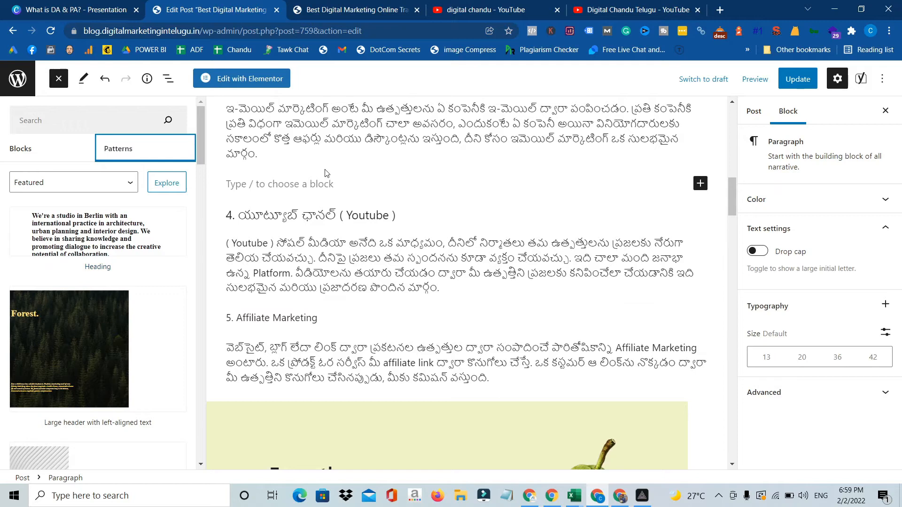
{"action": "scroll", "coordinate": [326, 173], "scroll_direction": "up", "scroll_amount": 3}
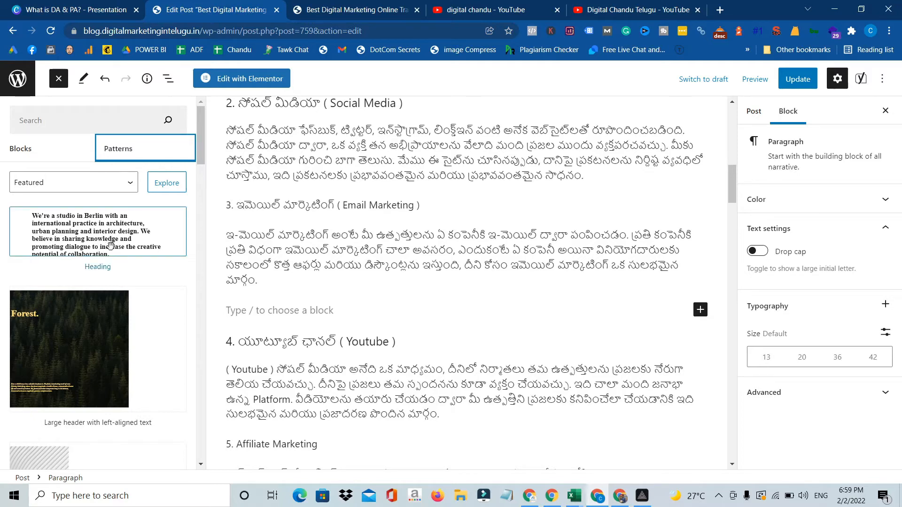
{"action": "scroll", "coordinate": [107, 319], "scroll_direction": "down", "scroll_amount": 2}
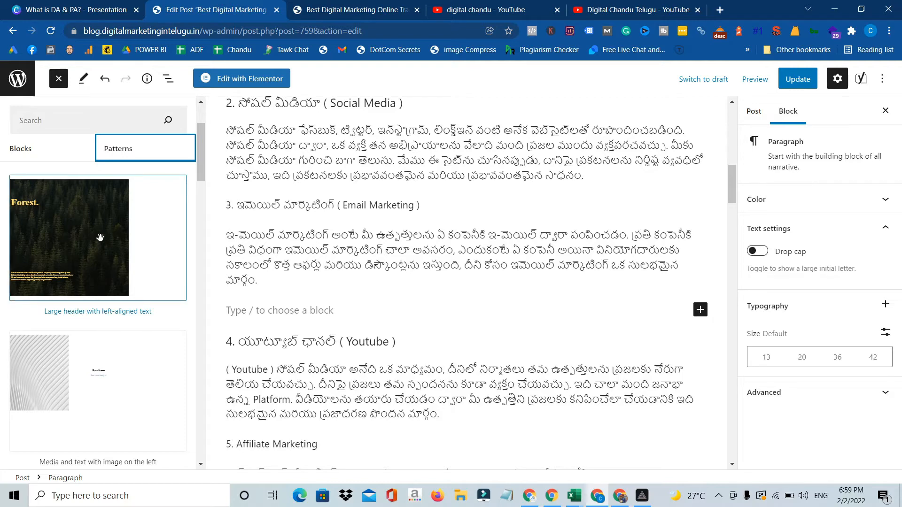
{"action": "scroll", "coordinate": [104, 264], "scroll_direction": "down", "scroll_amount": 3}
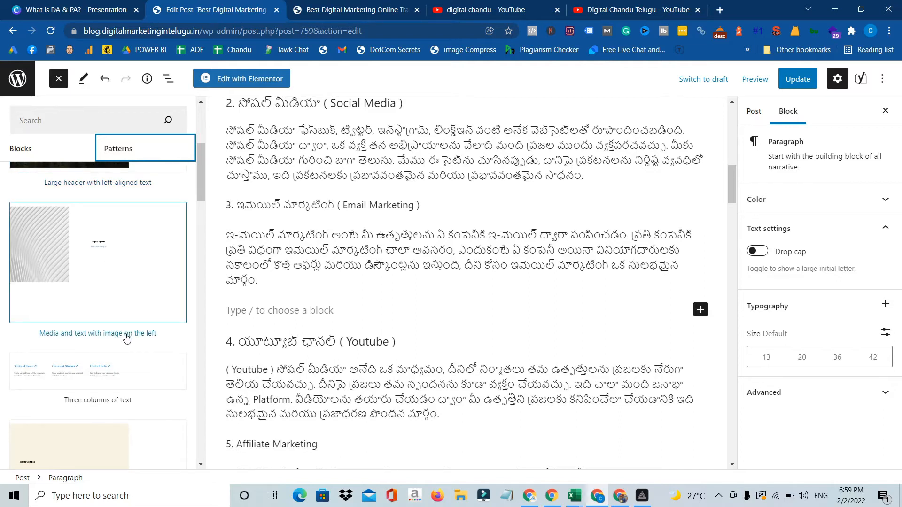
{"action": "scroll", "coordinate": [93, 288], "scroll_direction": "down", "scroll_amount": 2}
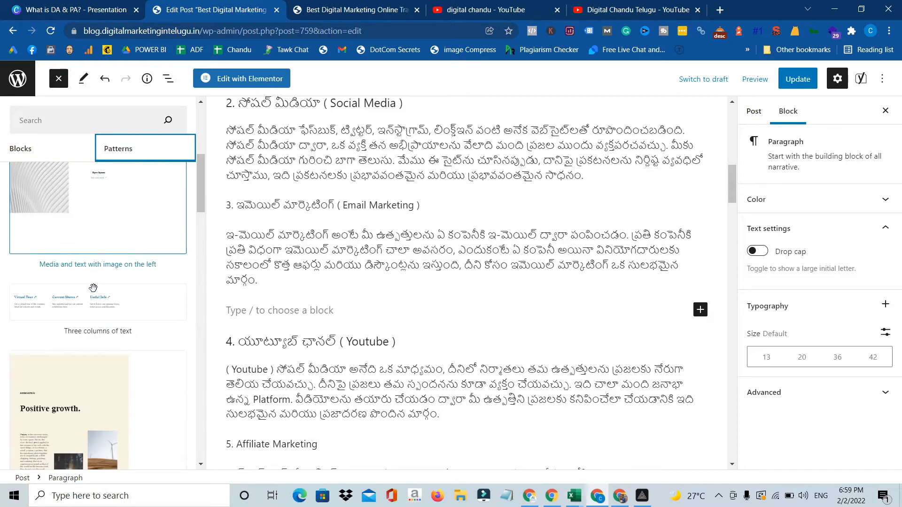
{"action": "scroll", "coordinate": [80, 224], "scroll_direction": "down", "scroll_amount": 2}
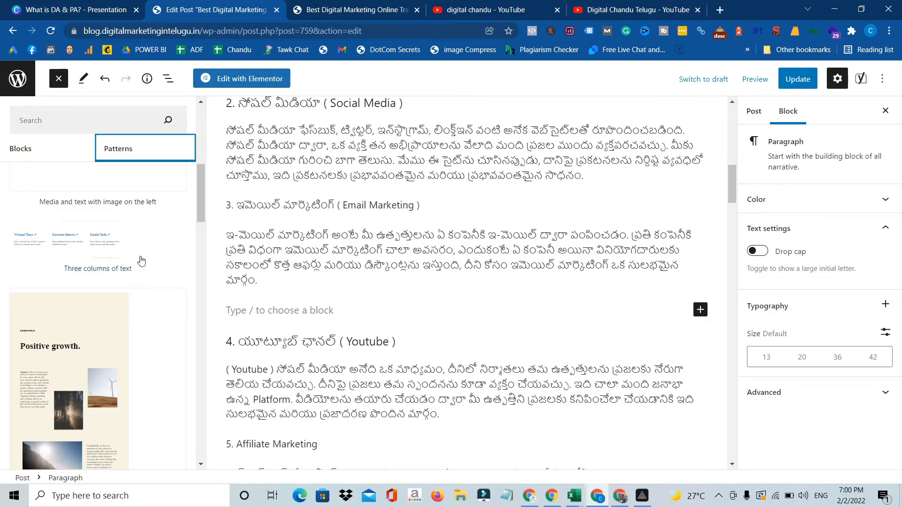
{"action": "left_click", "coordinate": [89, 241]}
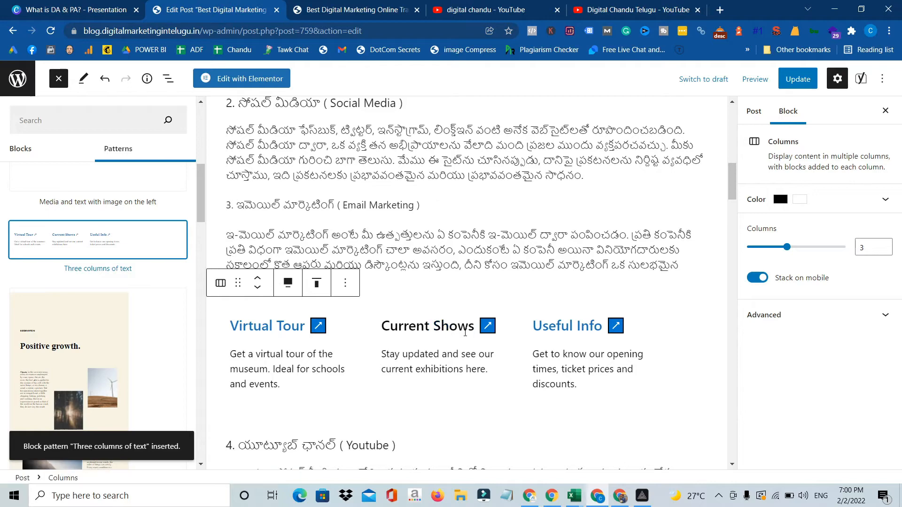
- Replace the "Virtual Tour" heading text in the pattern's first column with "Wordpres Updates", keeping the arrow link
{"action": "scroll", "coordinate": [450, 227], "scroll_direction": "down", "scroll_amount": 2}
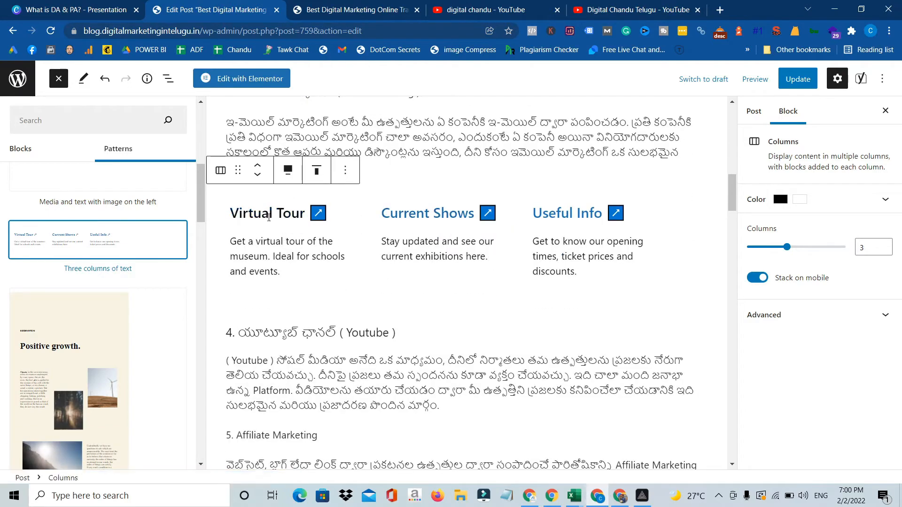
{"action": "triple_click", "coordinate": [270, 215]}
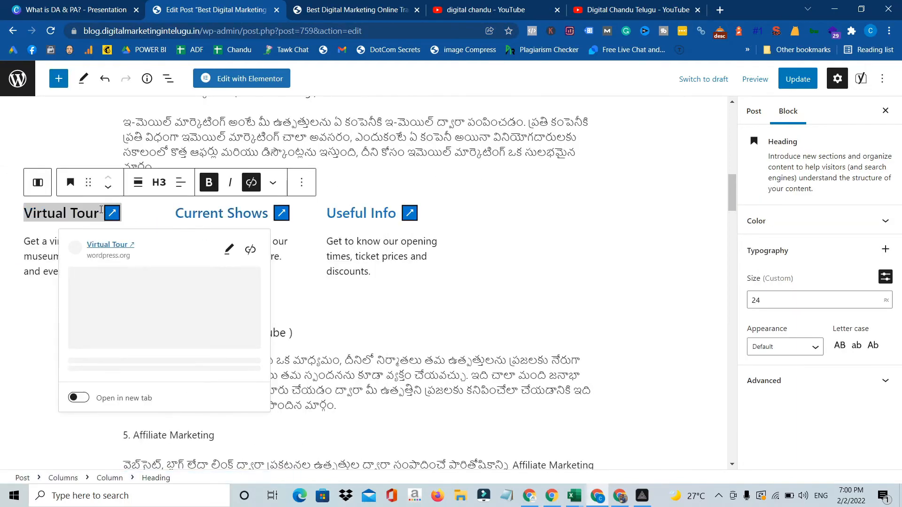
{"action": "key", "text": "BackSpace"}
{"action": "key", "text": "BackSpace"}
{"action": "key", "text": "BackSpace"}
{"action": "key", "text": "BackSpace"}
{"action": "key", "text": "BackSpace"}
{"action": "key", "text": "BackSpace"}
{"action": "key", "text": "BackSpace"}
{"action": "key", "text": "BackSpace"}
{"action": "key", "text": "BackSpace"}
{"action": "key", "text": "BackSpace"}
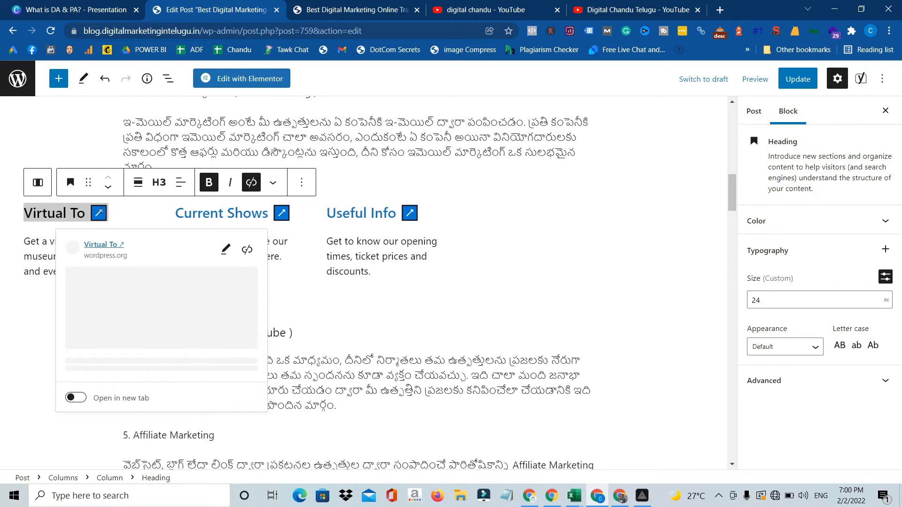
{"action": "key", "text": "BackSpace"}
{"action": "key", "text": "BackSpace"}
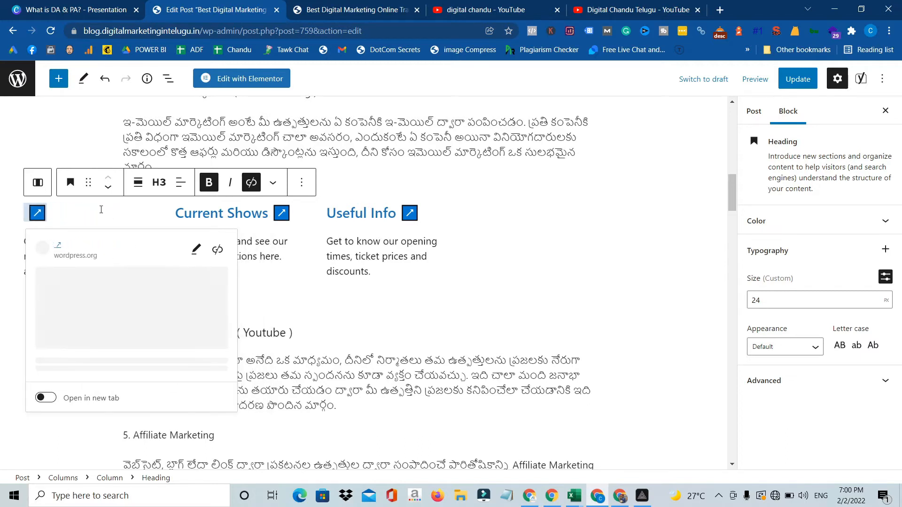
{"action": "type", "text": "Wordpres"}
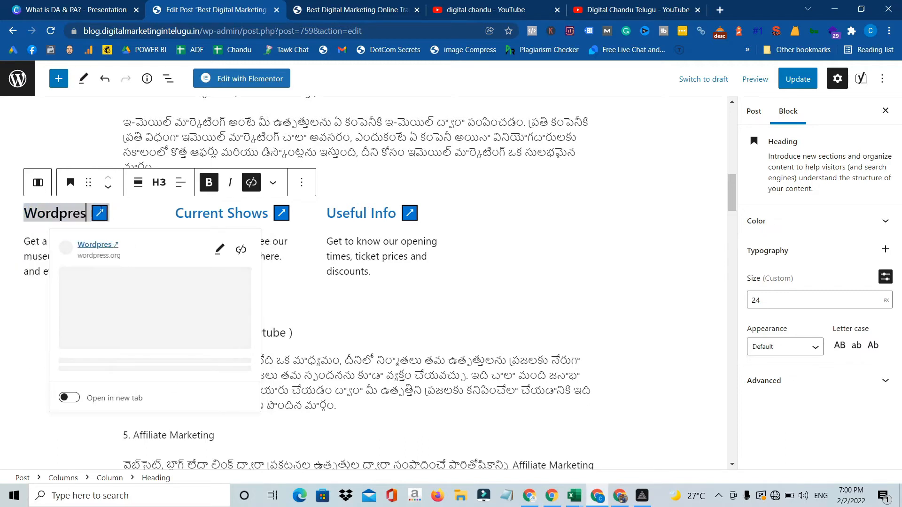
{"action": "type", "text": " Ipdates"}
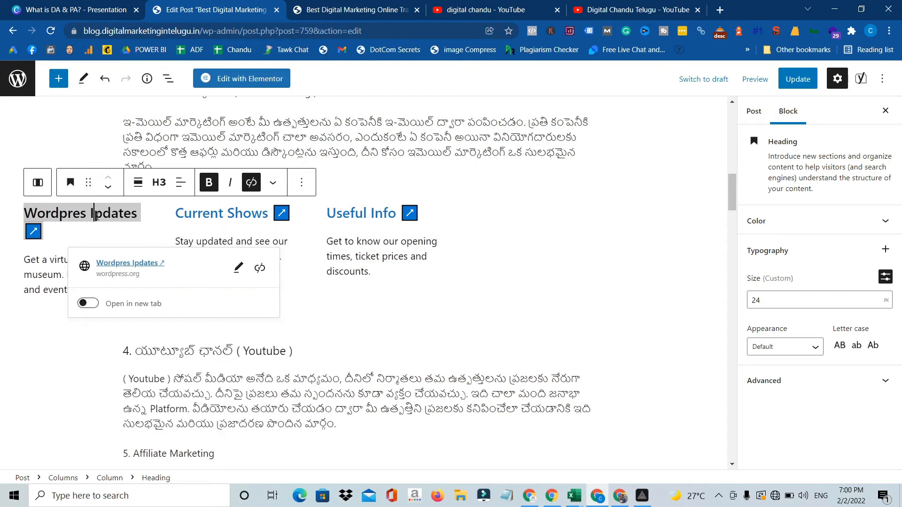
{"action": "left_click", "coordinate": [97, 216]}
{"action": "key", "text": "BackSpace"}
{"action": "type", "text": "U"}
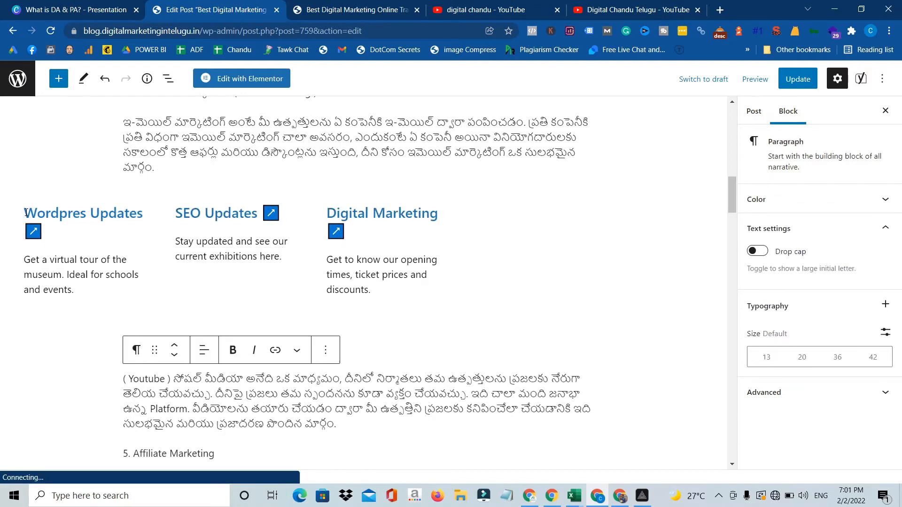
- Browse the featured block patterns down to the "Three columns with images and text" pattern
{"action": "left_click", "coordinate": [26, 214]}
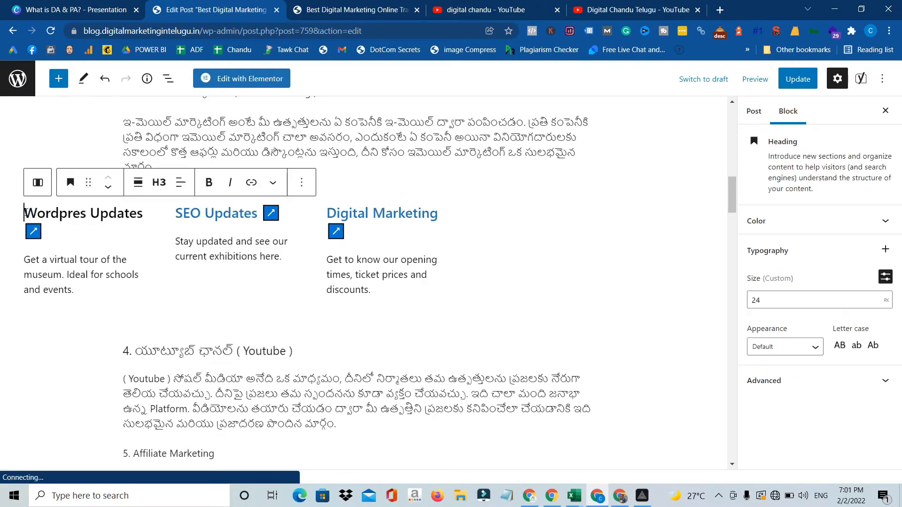
{"action": "left_click", "coordinate": [59, 80]}
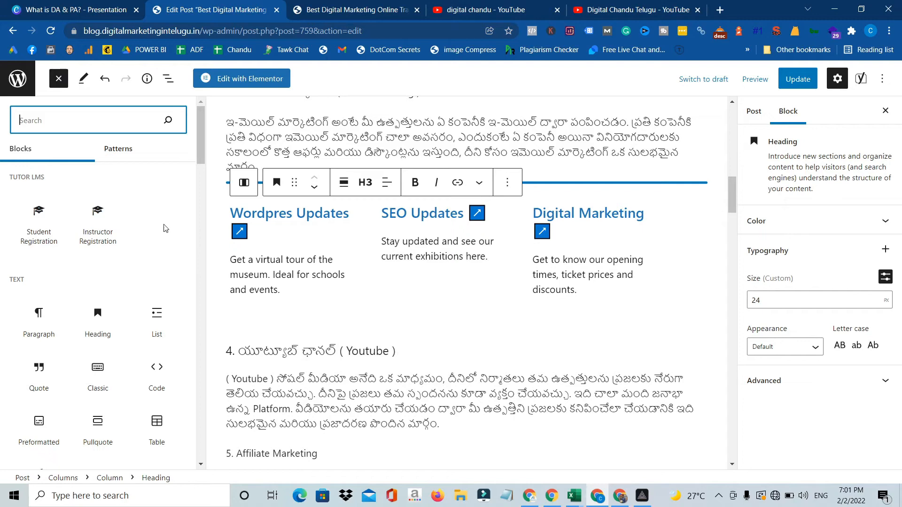
{"action": "left_click", "coordinate": [129, 150]}
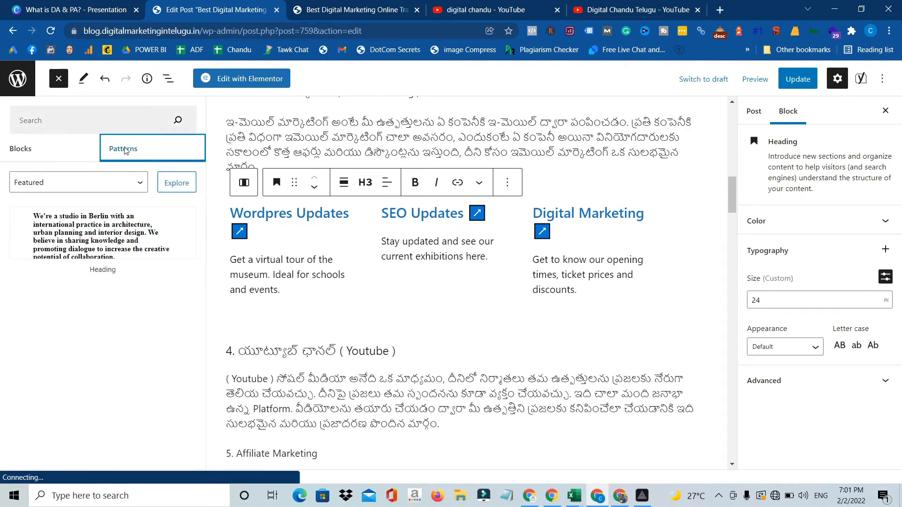
{"action": "scroll", "coordinate": [107, 306], "scroll_direction": "down", "scroll_amount": 12}
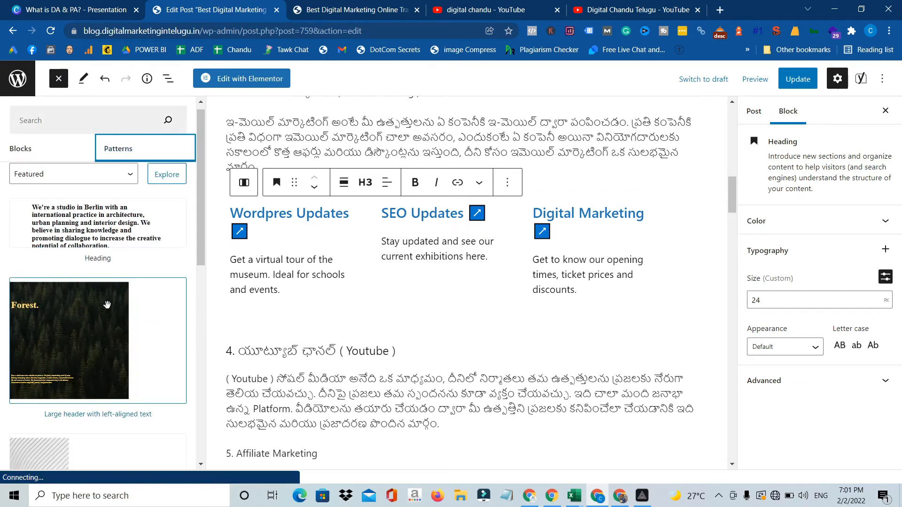
{"action": "scroll", "coordinate": [107, 306], "scroll_direction": "up", "scroll_amount": 5}
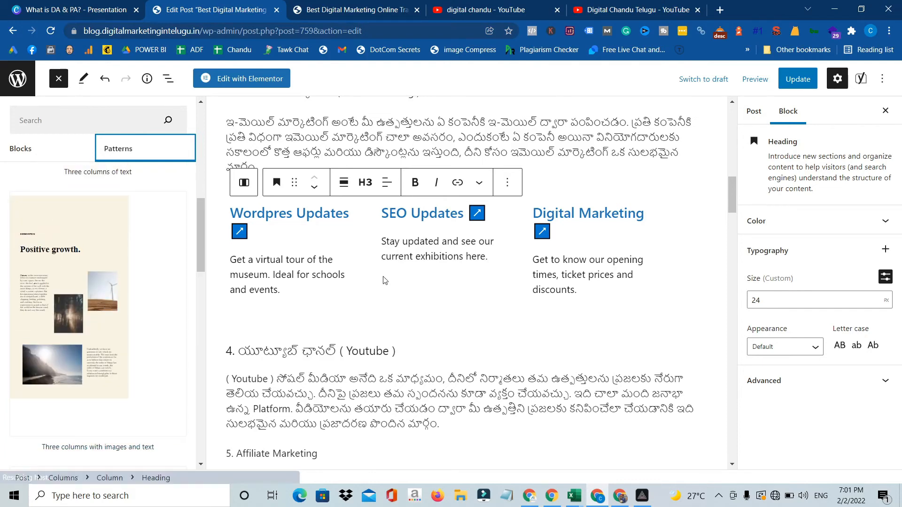
- Select the whole Group block of the "Positive growth." pattern below the pear quote section in the post
{"action": "scroll", "coordinate": [383, 277], "scroll_direction": "down", "scroll_amount": 10}
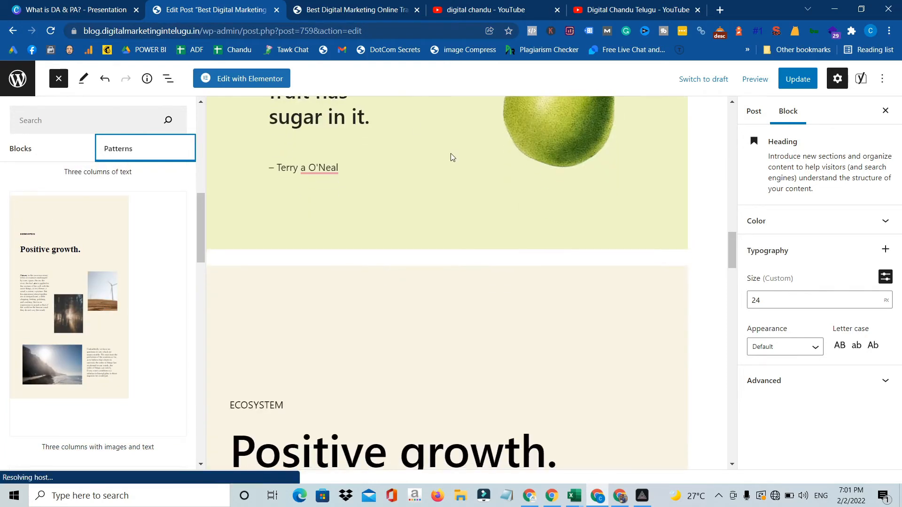
{"action": "scroll", "coordinate": [448, 233], "scroll_direction": "up", "scroll_amount": 10}
{"action": "scroll", "coordinate": [448, 233], "scroll_direction": "up", "scroll_amount": 1}
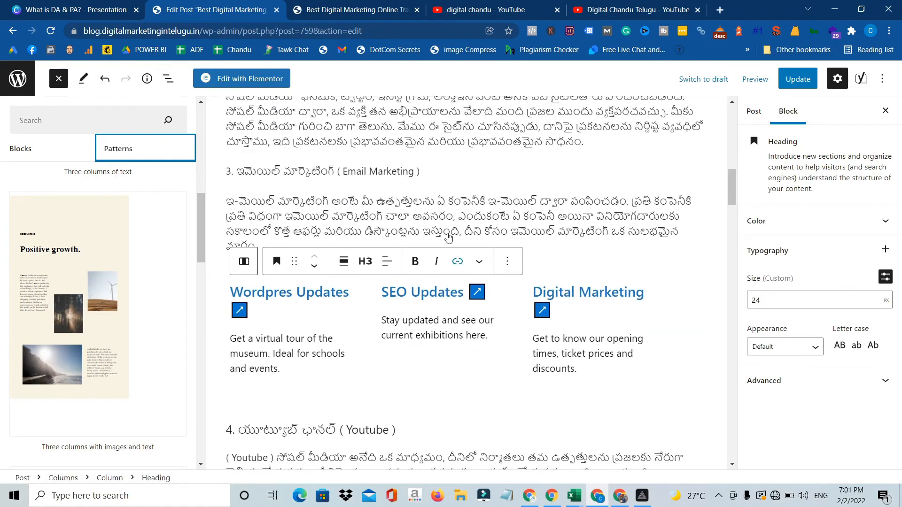
{"action": "scroll", "coordinate": [419, 312], "scroll_direction": "down", "scroll_amount": 10}
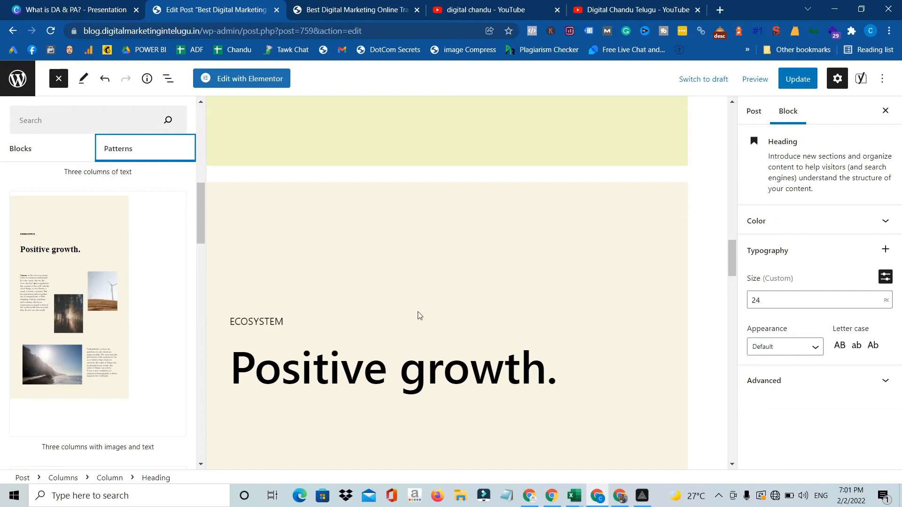
{"action": "left_click", "coordinate": [420, 203]}
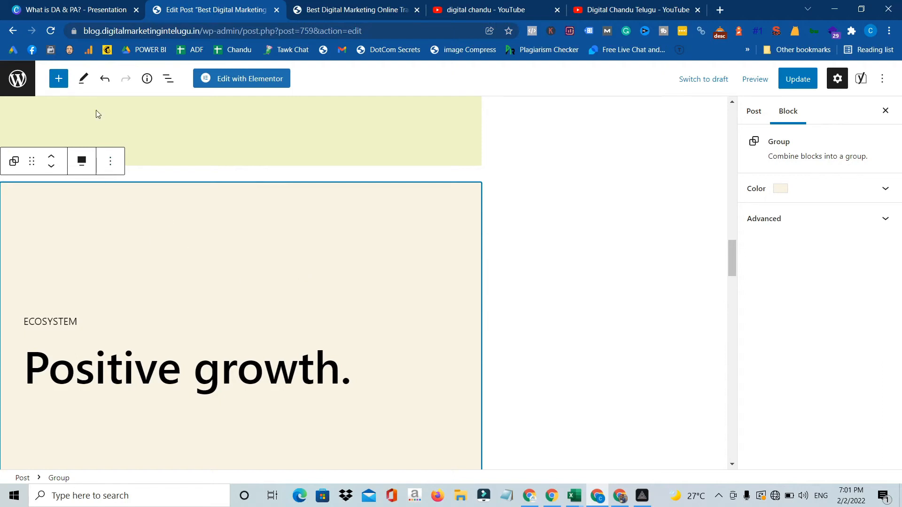
{"action": "scroll", "coordinate": [250, 287], "scroll_direction": "down", "scroll_amount": 4}
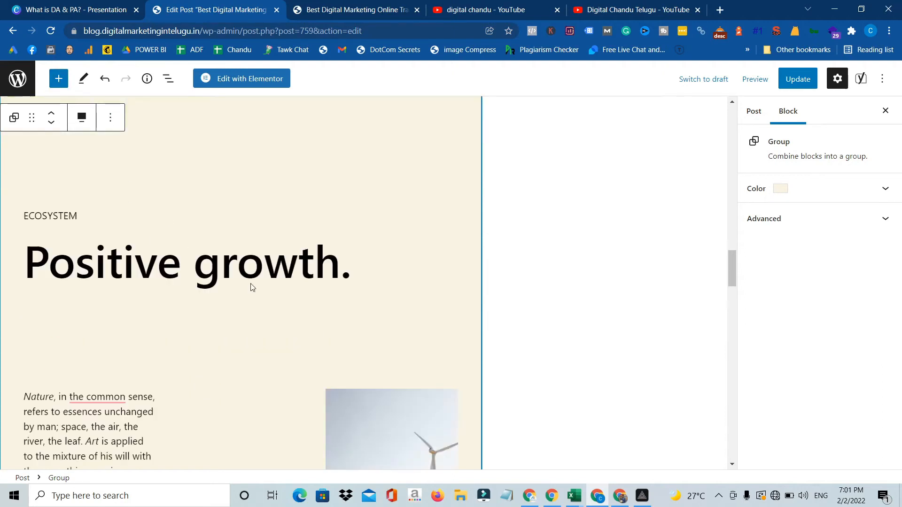
- Use the list view to move the "Positive growth." Group above the Media & Text block with the pear quote
{"action": "left_click", "coordinate": [169, 84]}
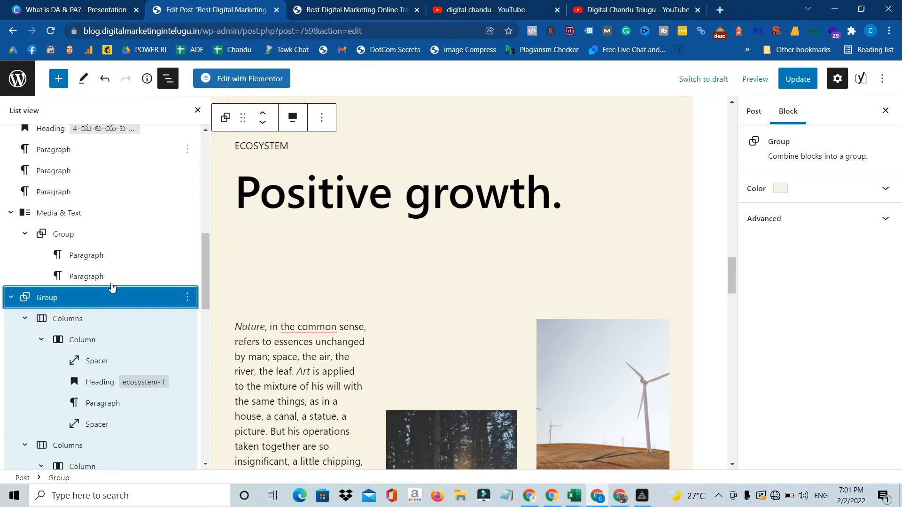
{"action": "scroll", "coordinate": [97, 242], "scroll_direction": "up", "scroll_amount": 4}
{"action": "scroll", "coordinate": [108, 235], "scroll_direction": "down", "scroll_amount": 4}
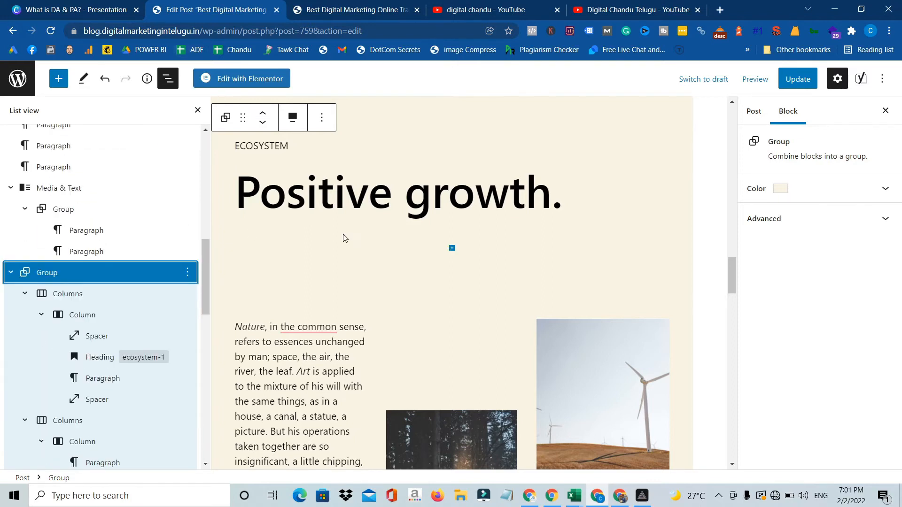
{"action": "scroll", "coordinate": [343, 238], "scroll_direction": "up", "scroll_amount": 7}
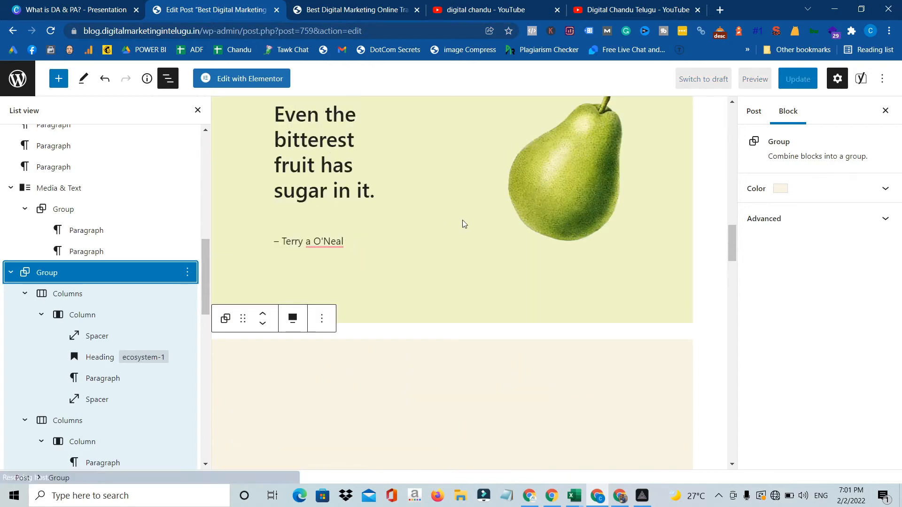
{"action": "scroll", "coordinate": [463, 224], "scroll_direction": "up", "scroll_amount": 1}
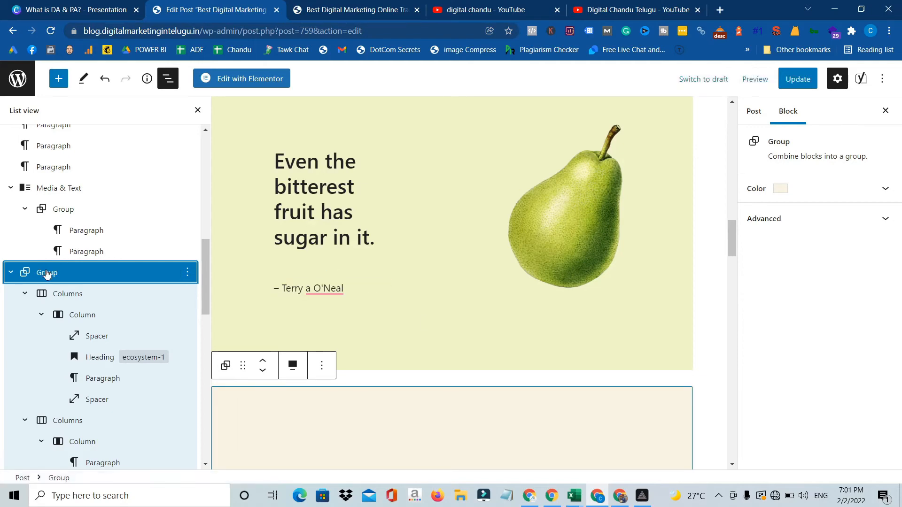
{"action": "left_click_drag", "start_coordinate": [46, 275], "coordinate": [50, 300]}
{"action": "scroll", "coordinate": [356, 264], "scroll_direction": "down", "scroll_amount": 2}
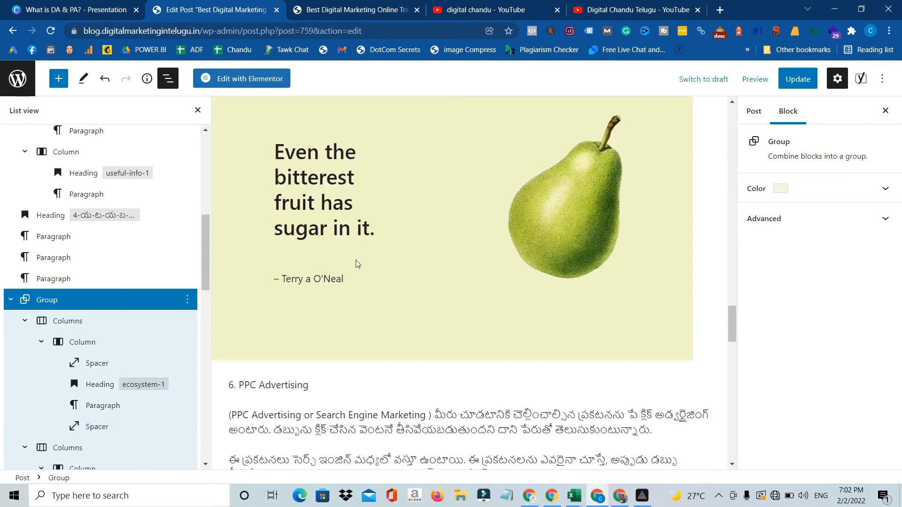
{"action": "scroll", "coordinate": [399, 287], "scroll_direction": "up", "scroll_amount": 5}
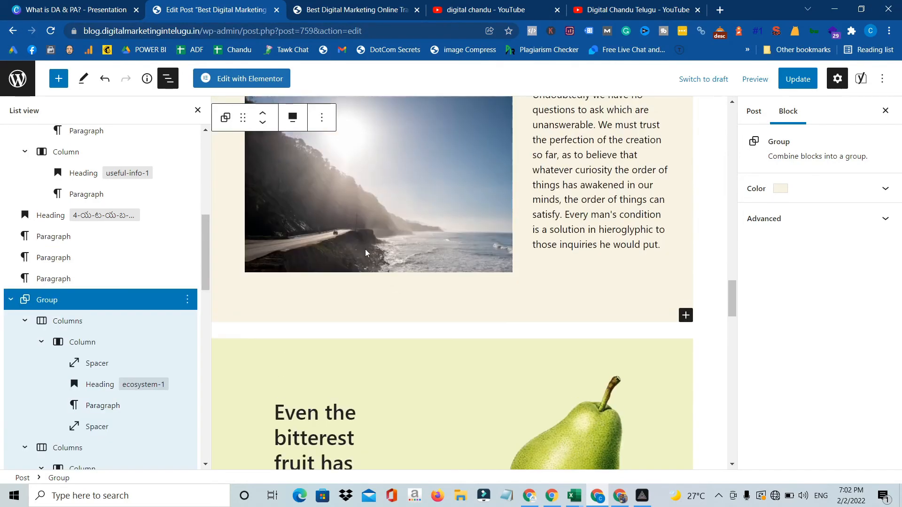
{"action": "scroll", "coordinate": [365, 253], "scroll_direction": "up", "scroll_amount": 3}
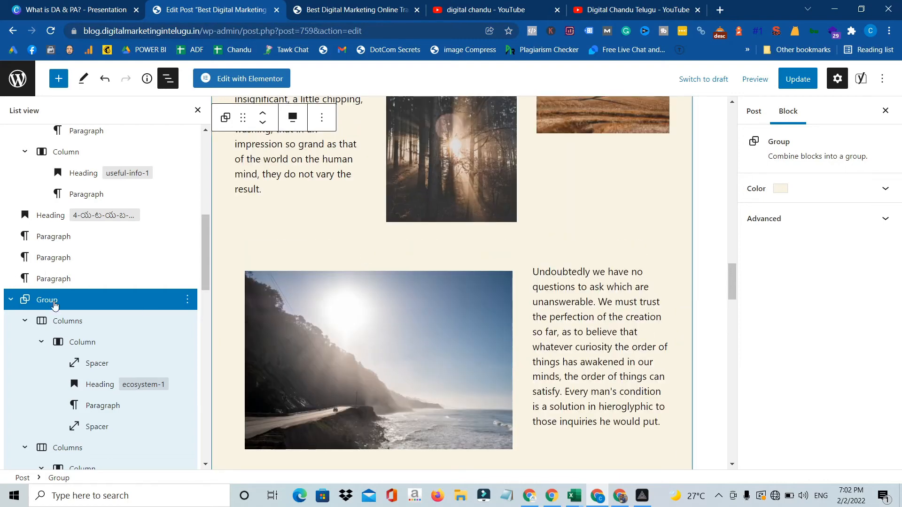
- Select the three-column Columns block below the "Positive growth." heading in the list view and examine its nested paragraph and images
{"action": "mouse_move", "coordinate": [399, 245]}
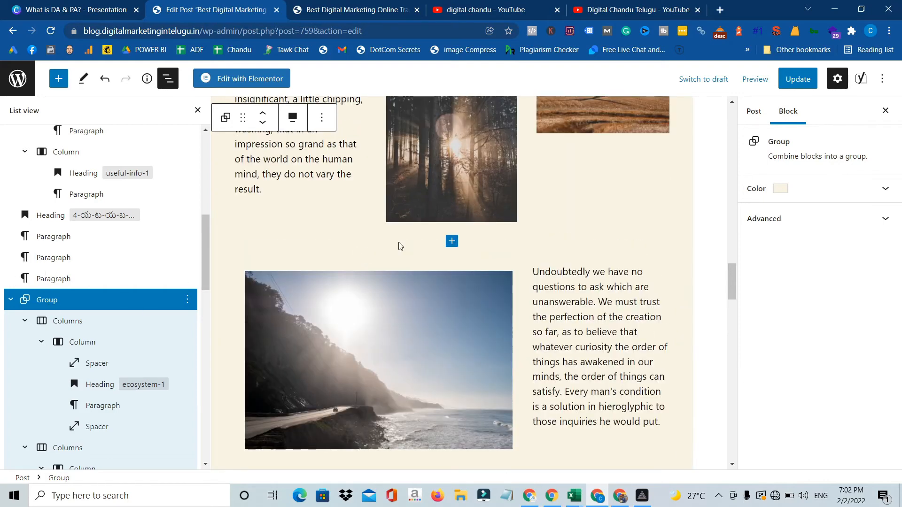
{"action": "scroll", "coordinate": [398, 245], "scroll_direction": "up", "scroll_amount": 6}
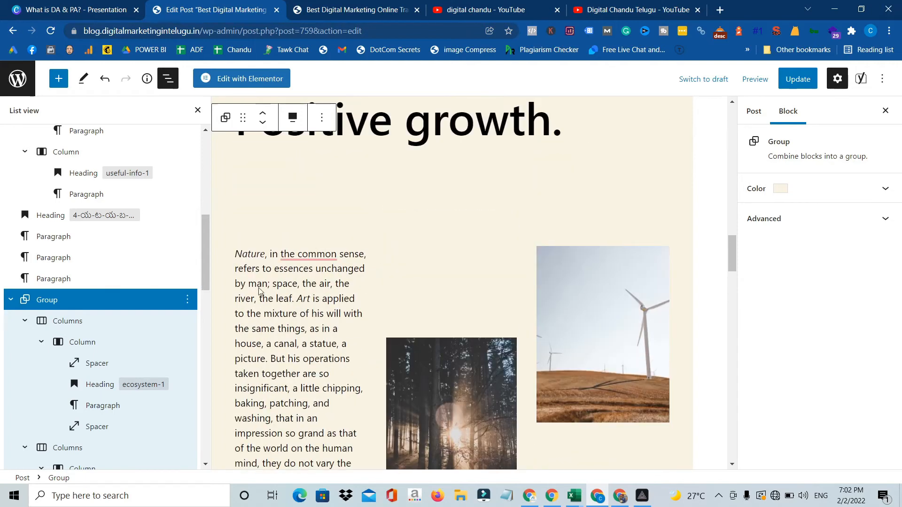
{"action": "scroll", "coordinate": [366, 268], "scroll_direction": "up", "scroll_amount": 1}
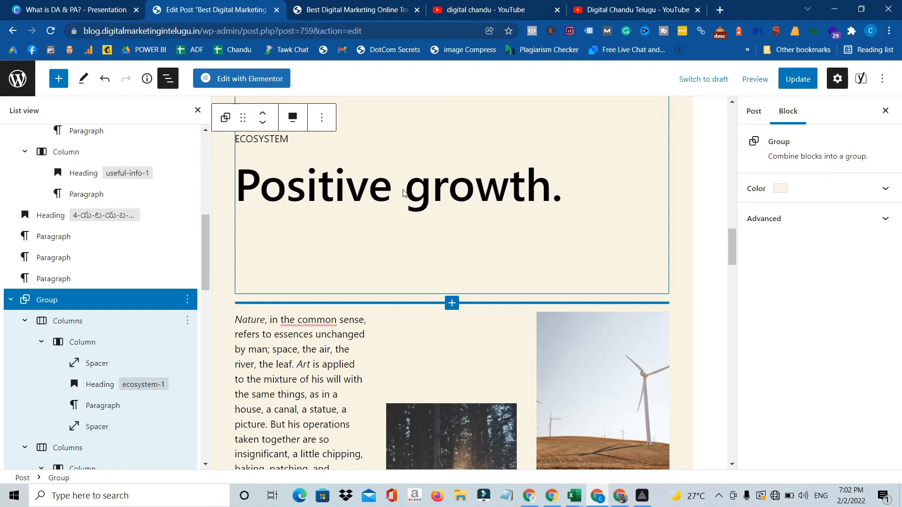
{"action": "scroll", "coordinate": [75, 372], "scroll_direction": "down", "scroll_amount": 2}
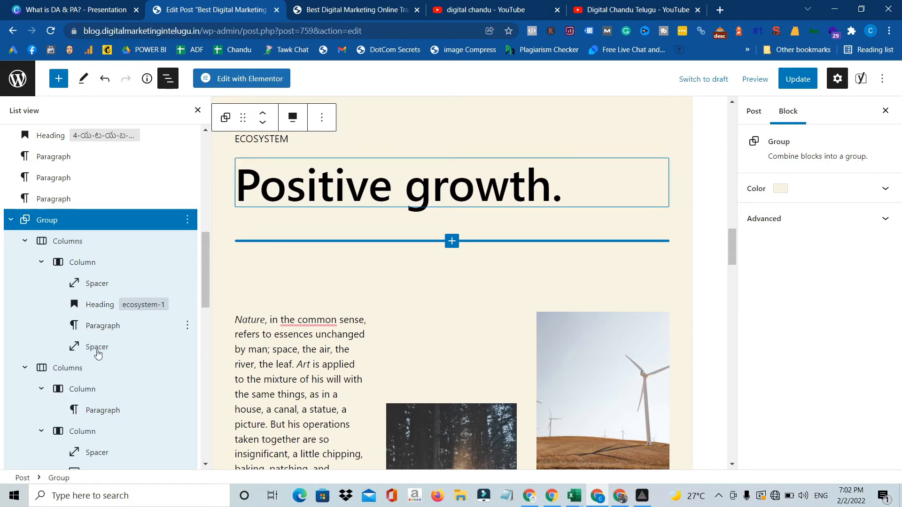
{"action": "left_click", "coordinate": [68, 371]}
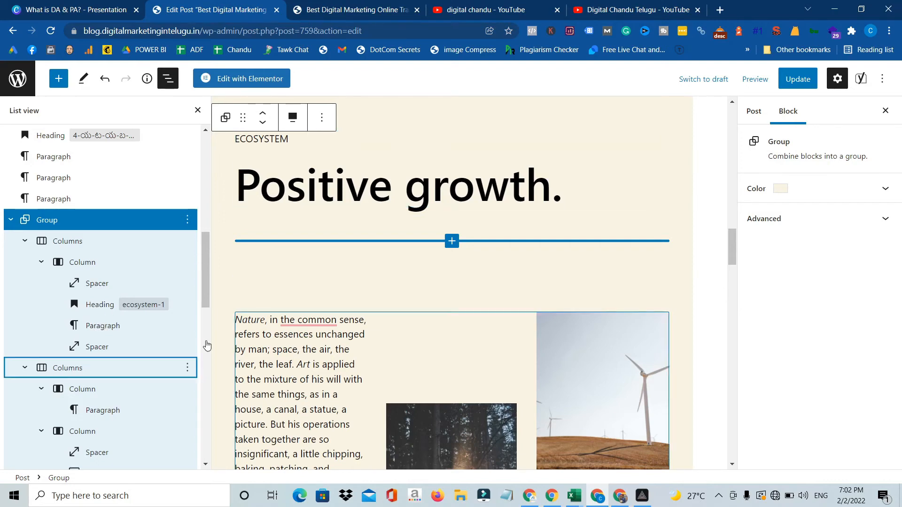
{"action": "scroll", "coordinate": [369, 228], "scroll_direction": "up", "scroll_amount": 3}
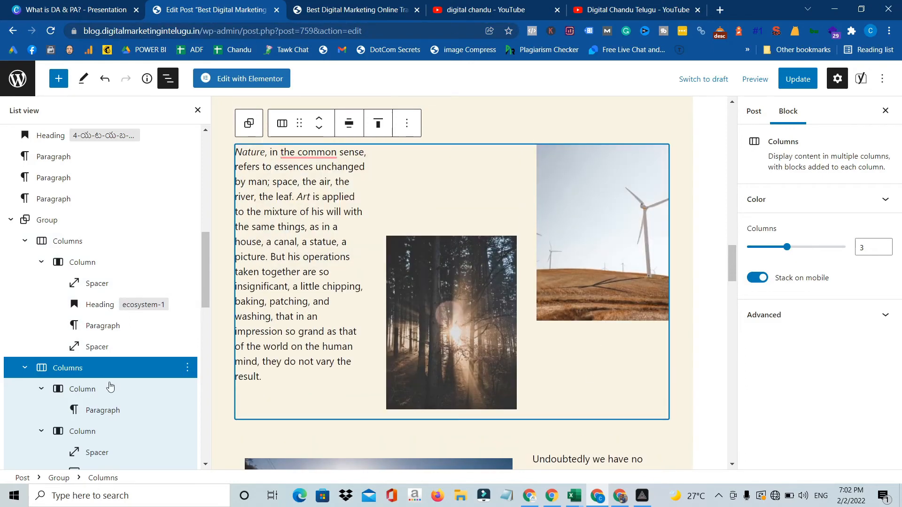
{"action": "scroll", "coordinate": [101, 380], "scroll_direction": "down", "scroll_amount": 3}
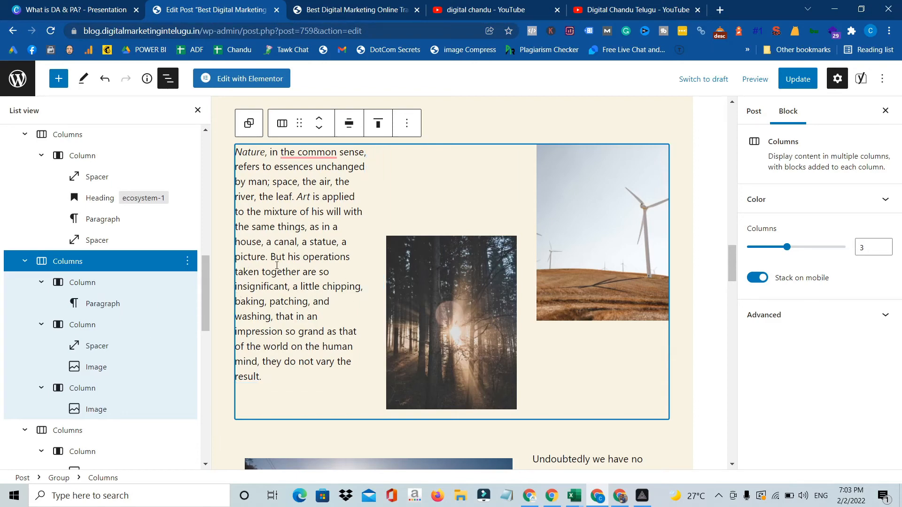
- Replace the "Nature, in the common sense" paragraph in the pattern's first column with "Digital Marketing Training"
{"action": "left_click", "coordinate": [111, 306]}
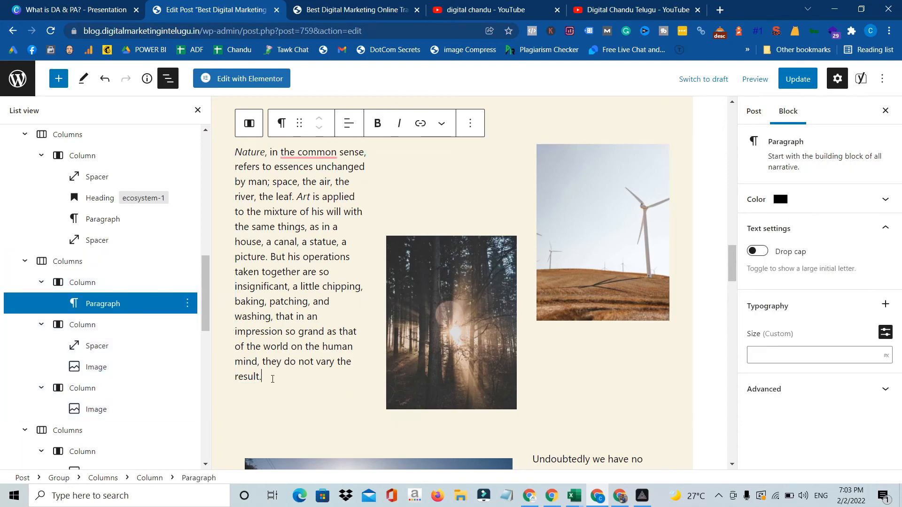
{"action": "key", "text": "ctrl+a"}
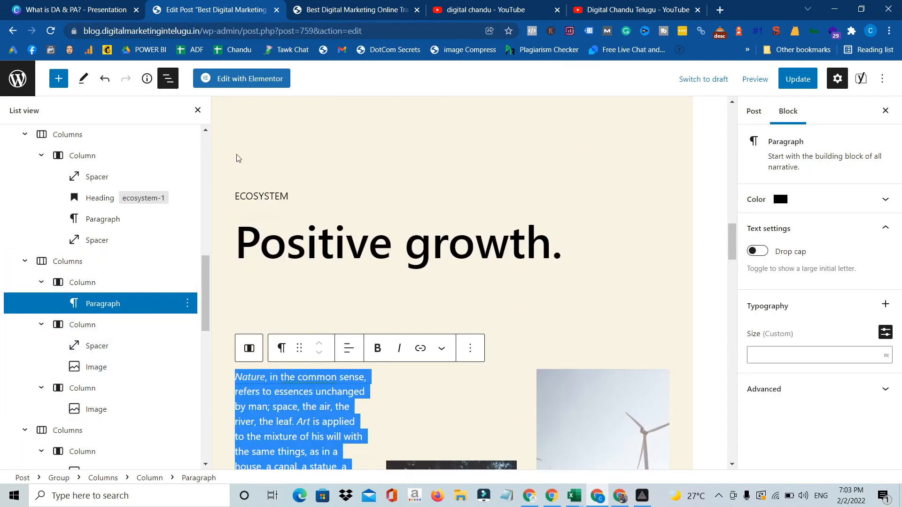
{"action": "scroll", "coordinate": [352, 254], "scroll_direction": "down", "scroll_amount": 3}
{"action": "scroll", "coordinate": [352, 254], "scroll_direction": "down", "scroll_amount": 4}
{"action": "scroll", "coordinate": [360, 357], "scroll_direction": "up", "scroll_amount": 3}
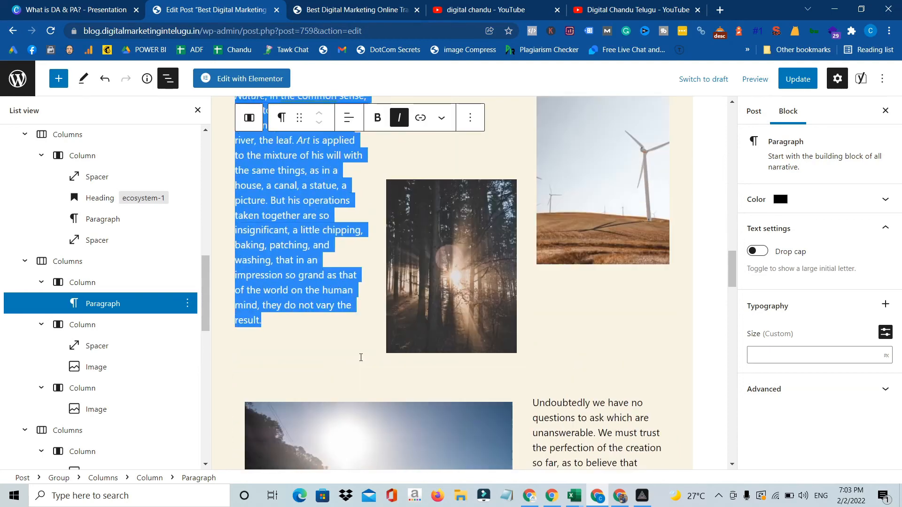
{"action": "type", "text": "Digital"}
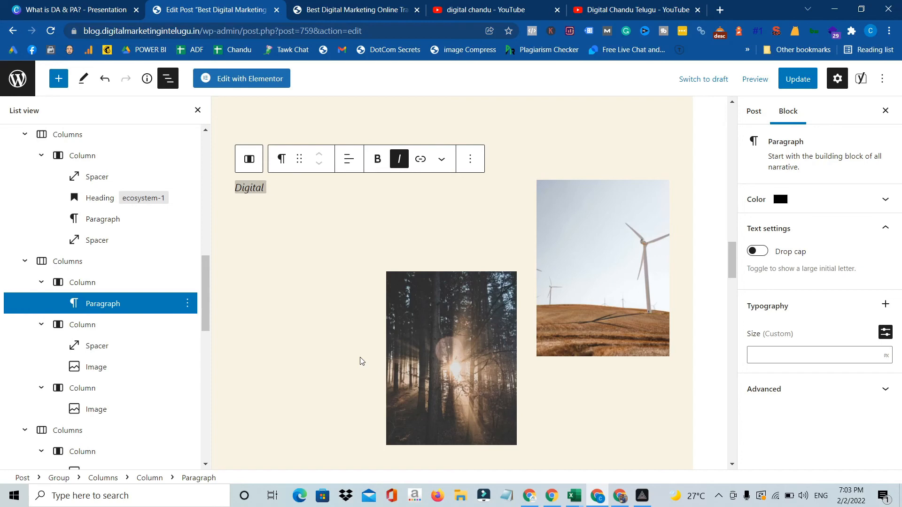
{"action": "type", "text": " Marketing Tr"}
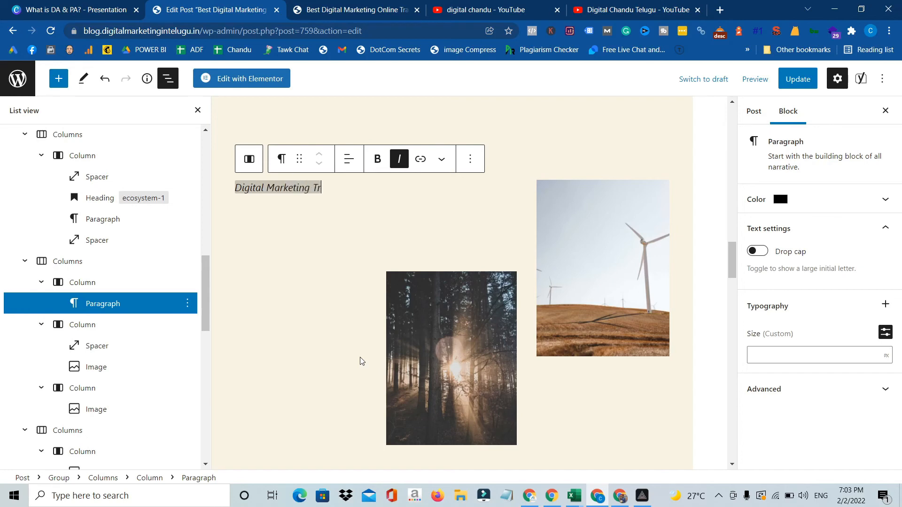
{"action": "type", "text": "aining"}
- Add a second paragraph reading "In Hyderabad" below "Digital Marketing Training" in the first column
{"action": "key", "text": "Return"}
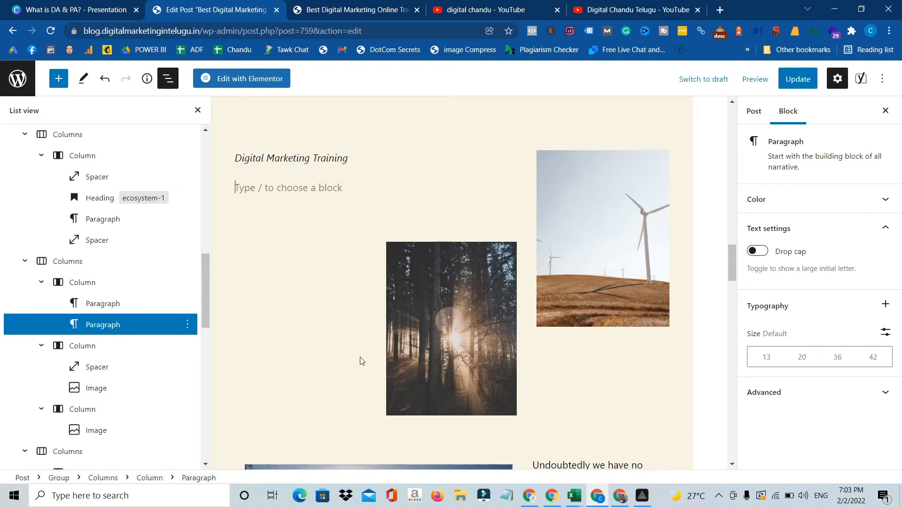
{"action": "type", "text": "In Hyd"}
{"action": "type", "text": "erabs"}
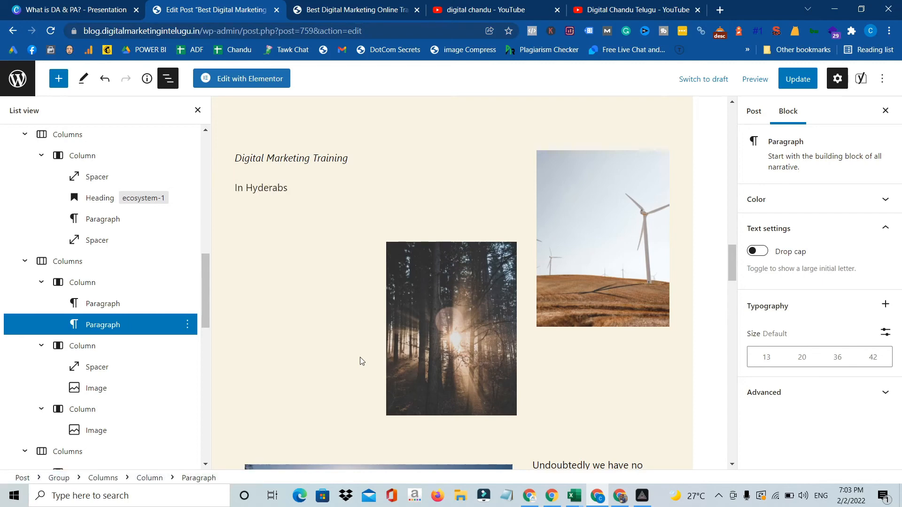
{"action": "key", "text": "BackSpace"}
{"action": "type", "text": "ad"}
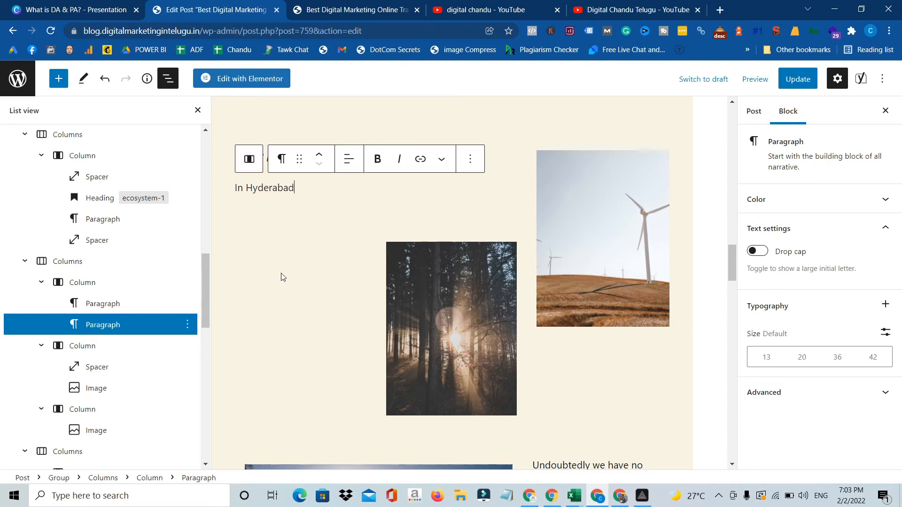
- Replace the sunlit forest image in the pattern's middle column with school-template-headmaster-img-1.jpg from the media library
{"action": "scroll", "coordinate": [281, 277], "scroll_direction": "up", "scroll_amount": 2}
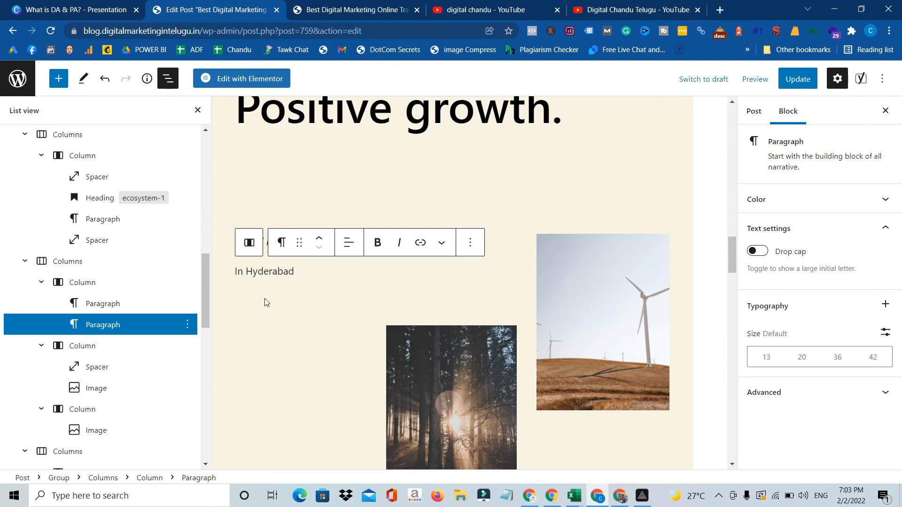
{"action": "scroll", "coordinate": [272, 308], "scroll_direction": "down", "scroll_amount": 3}
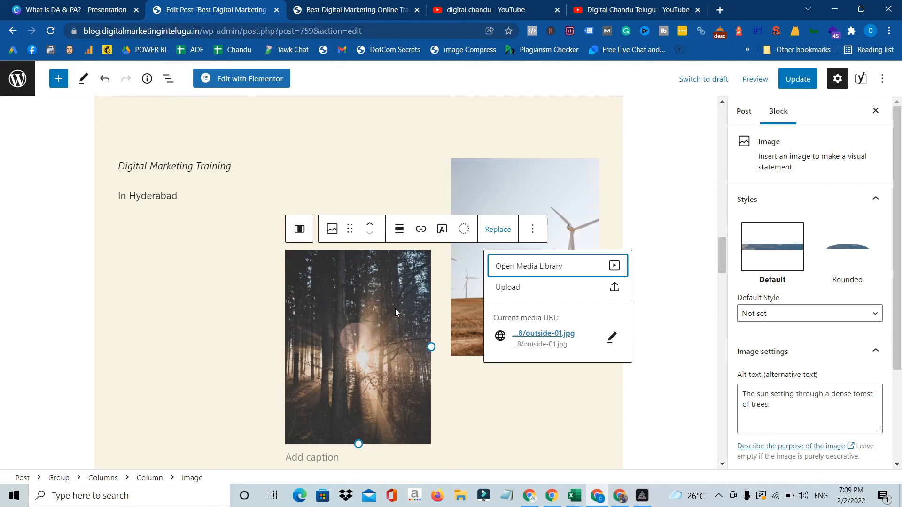
{"action": "left_click", "coordinate": [365, 300]}
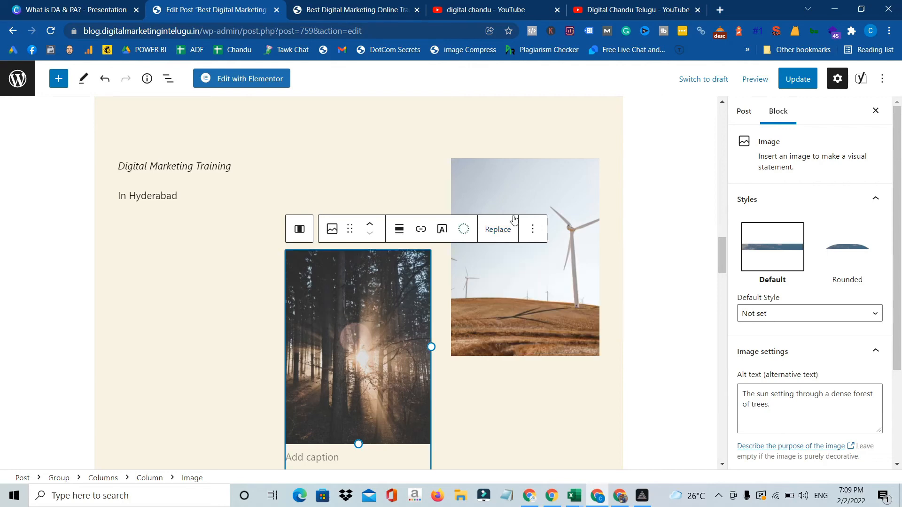
{"action": "left_click", "coordinate": [493, 233]}
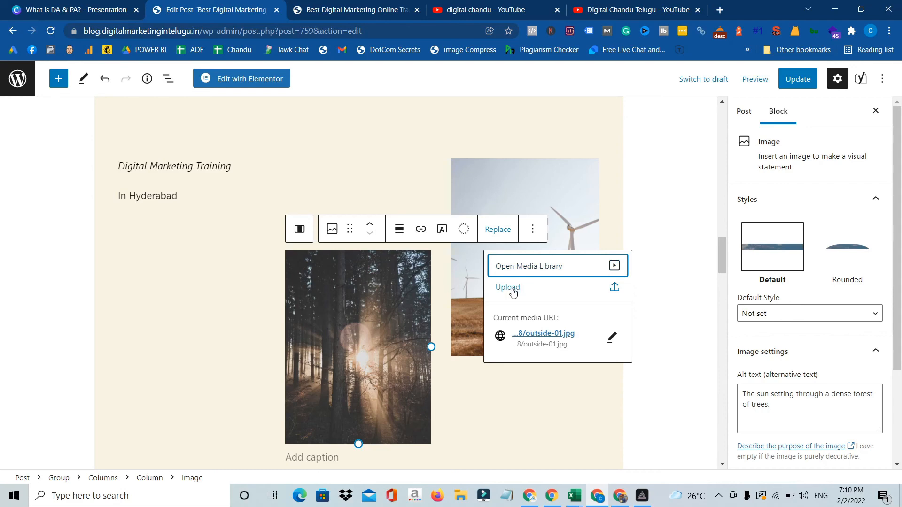
{"action": "left_click", "coordinate": [536, 268]}
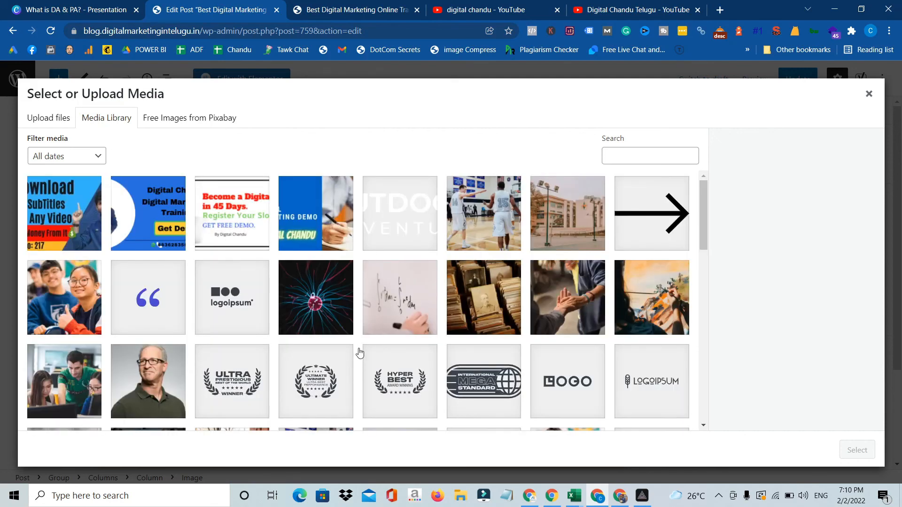
{"action": "scroll", "coordinate": [360, 353], "scroll_direction": "down", "scroll_amount": 3}
{"action": "scroll", "coordinate": [352, 356], "scroll_direction": "up", "scroll_amount": 2}
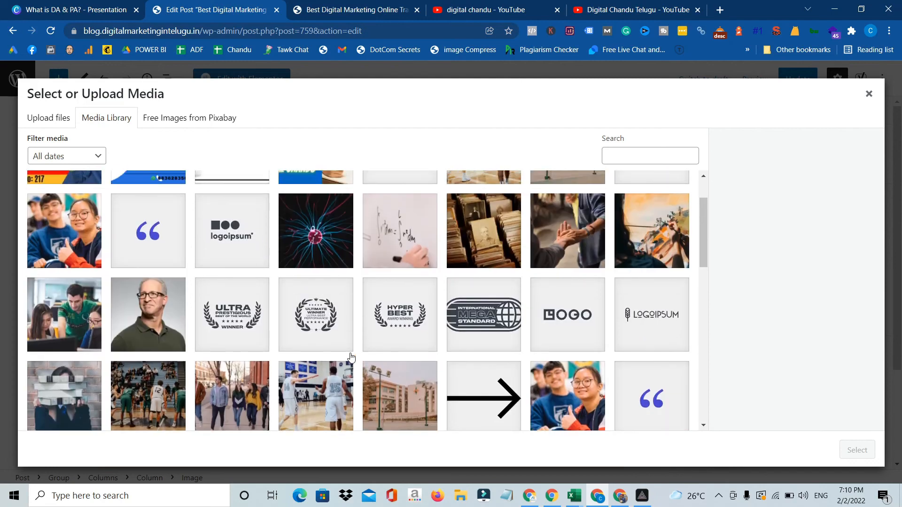
{"action": "left_click", "coordinate": [174, 339]}
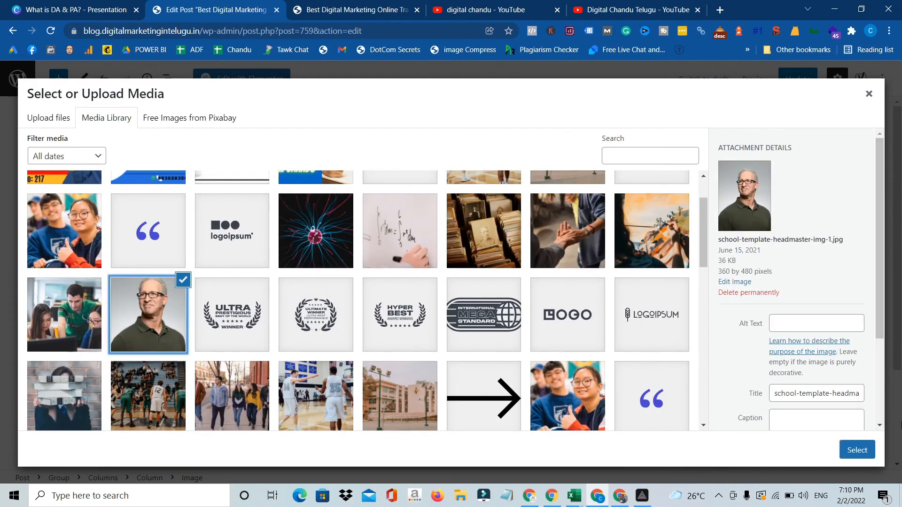
{"action": "left_click", "coordinate": [857, 450]}
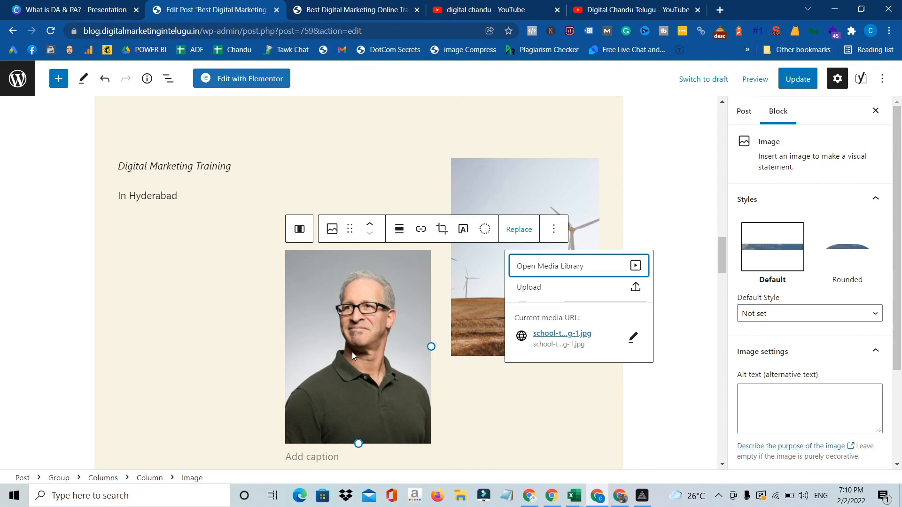
- Examine the pattern's coastal road image and the full "Undoubtedly we have no questions" paragraph, then review the layout up to the "Positive growth." heading
{"action": "scroll", "coordinate": [351, 352], "scroll_direction": "up", "scroll_amount": 3}
{"action": "scroll", "coordinate": [284, 235], "scroll_direction": "down", "scroll_amount": 4}
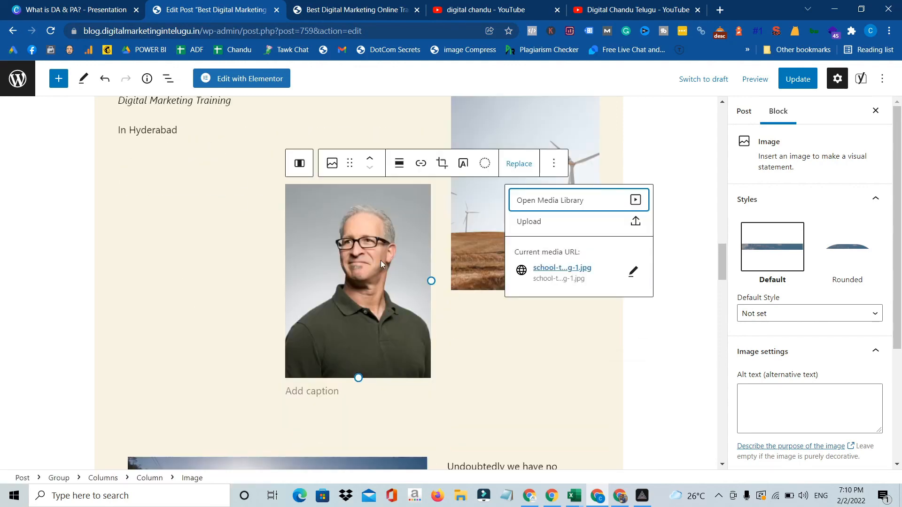
{"action": "scroll", "coordinate": [376, 282], "scroll_direction": "up", "scroll_amount": 3}
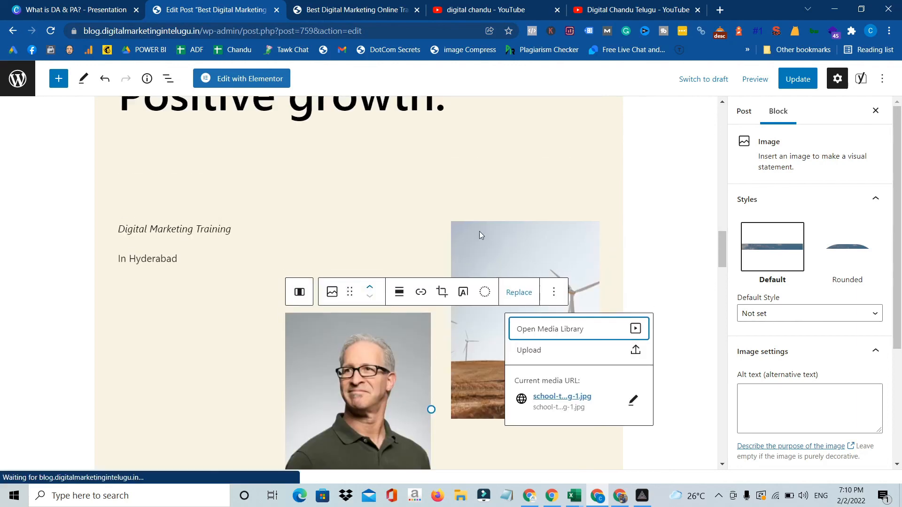
{"action": "scroll", "coordinate": [397, 255], "scroll_direction": "down", "scroll_amount": 7}
{"action": "left_click", "coordinate": [397, 256]}
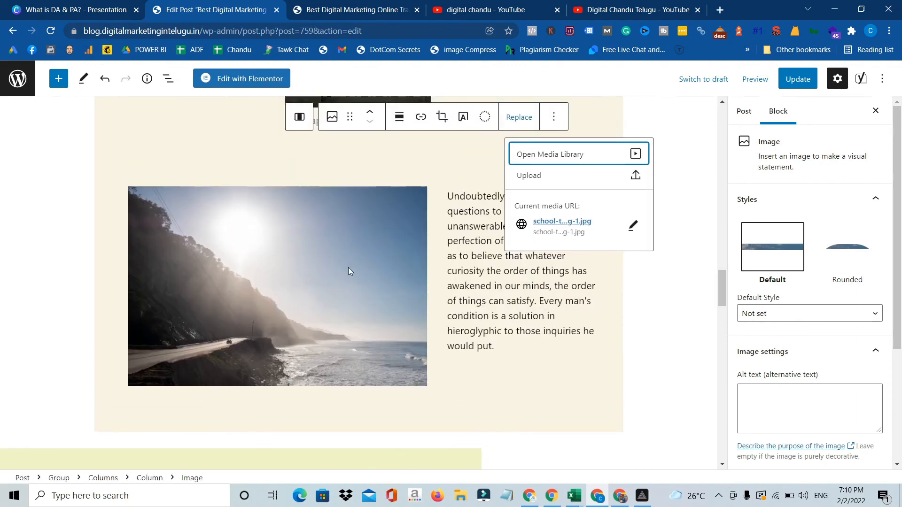
{"action": "scroll", "coordinate": [349, 267], "scroll_direction": "down", "scroll_amount": 1}
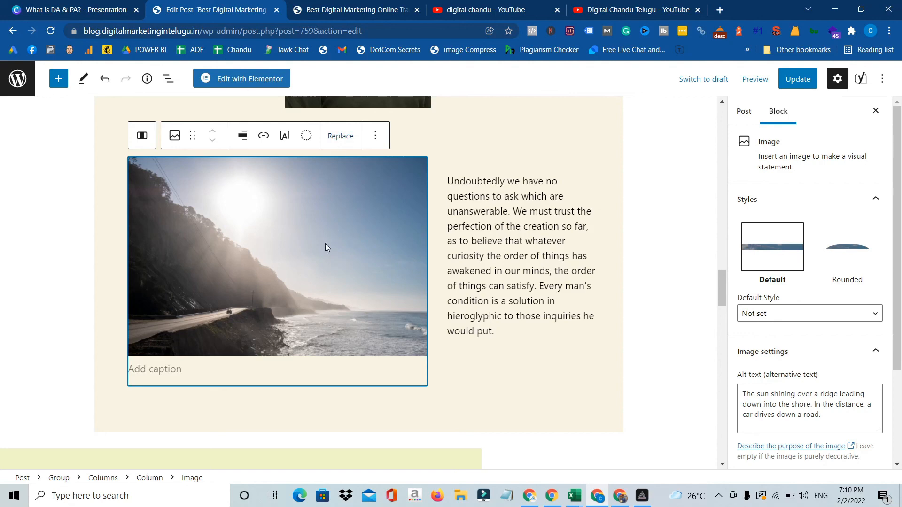
{"action": "left_click", "coordinate": [502, 271]}
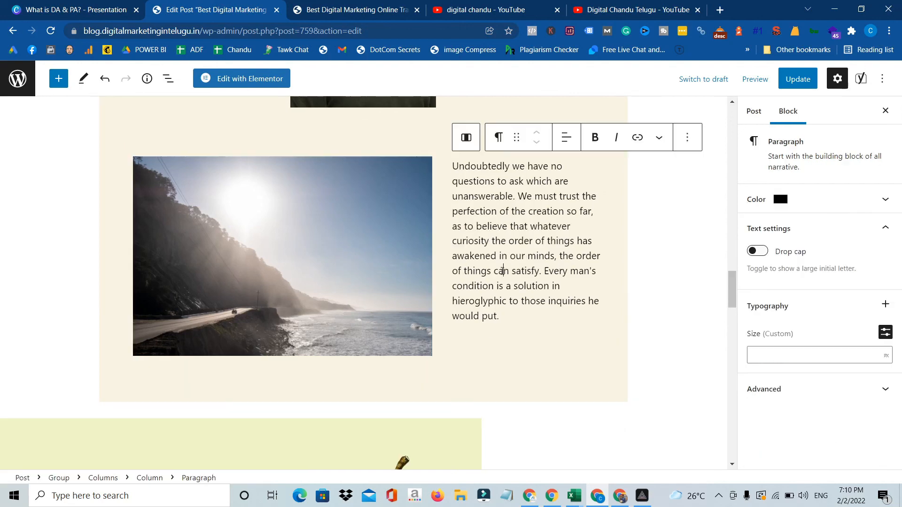
{"action": "left_click", "coordinate": [499, 318]}
{"action": "left_click_drag", "start_coordinate": [453, 167], "coordinate": [533, 316]}
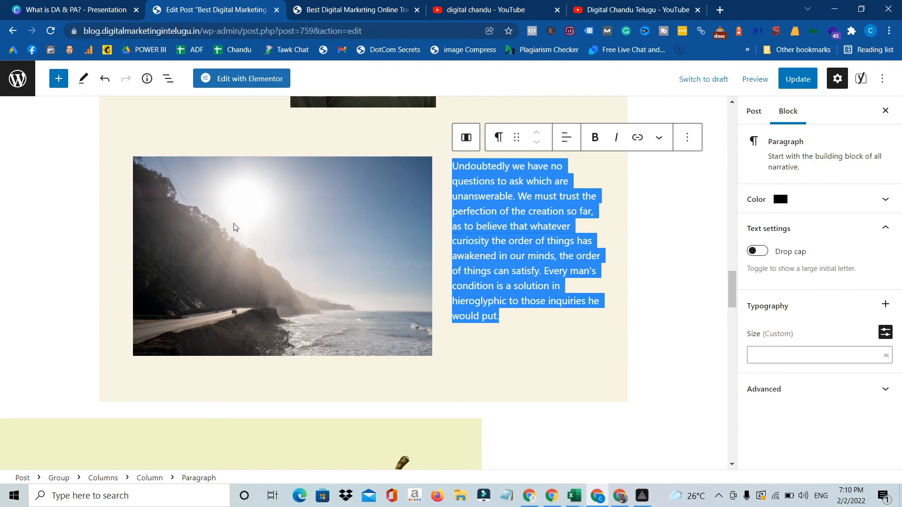
{"action": "scroll", "coordinate": [235, 227], "scroll_direction": "up", "scroll_amount": 6}
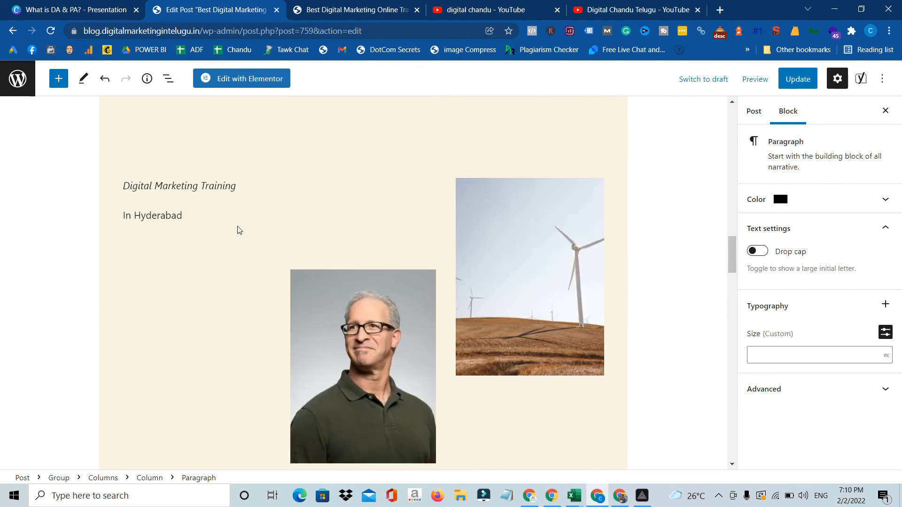
{"action": "scroll", "coordinate": [238, 230], "scroll_direction": "up", "scroll_amount": 3}
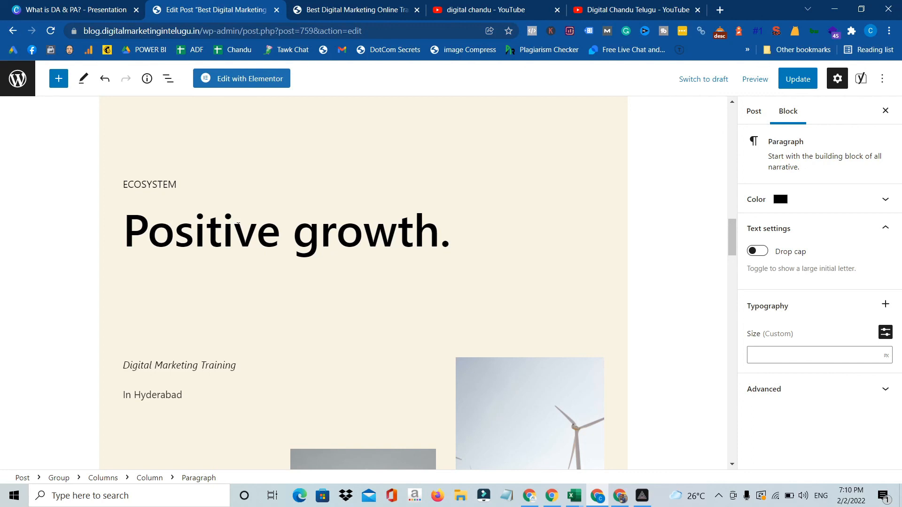
{"action": "scroll", "coordinate": [541, 317], "scroll_direction": "up", "scroll_amount": 2}
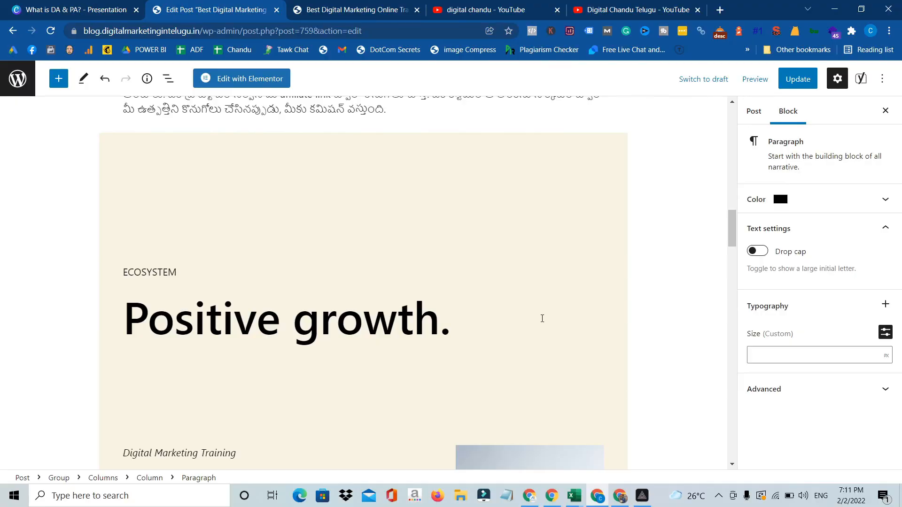